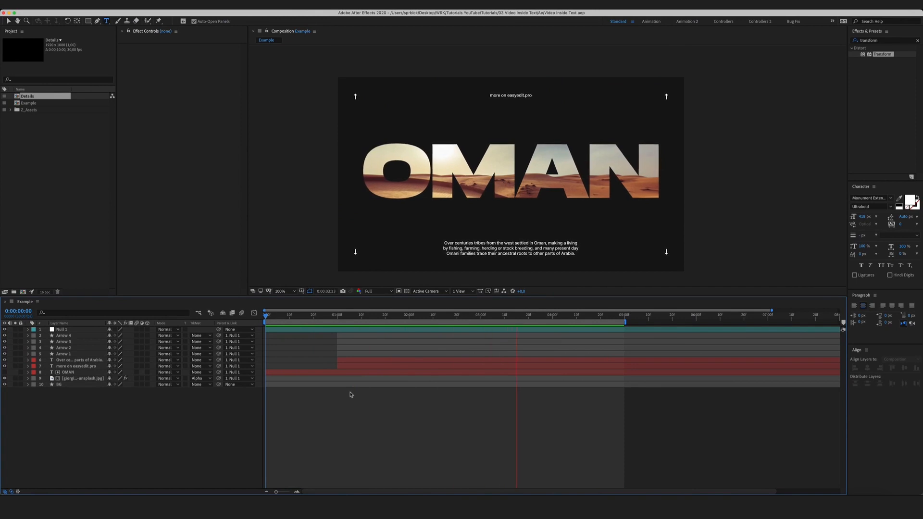
Step: Create a new 1920 x 1080 composition at 30 frames per second with a 10-second duration
key(space)
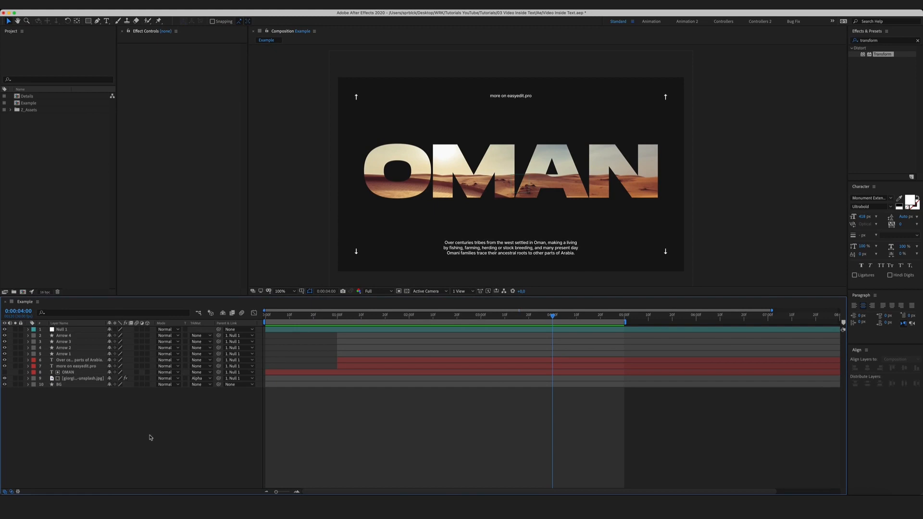
key(super+n)
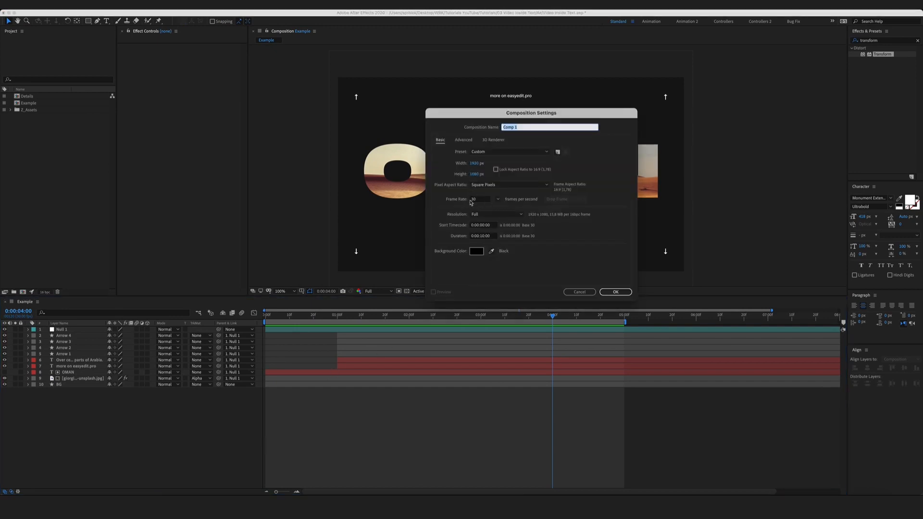
click(615, 292)
click(180, 383)
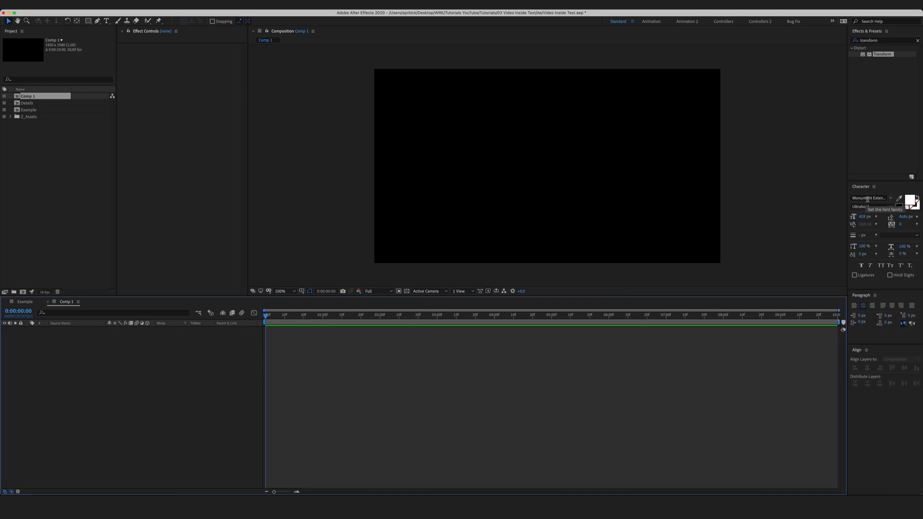
Step: Switch to Safari and look over the Monument Extended font page on pangrampangram.com
click(108, 492)
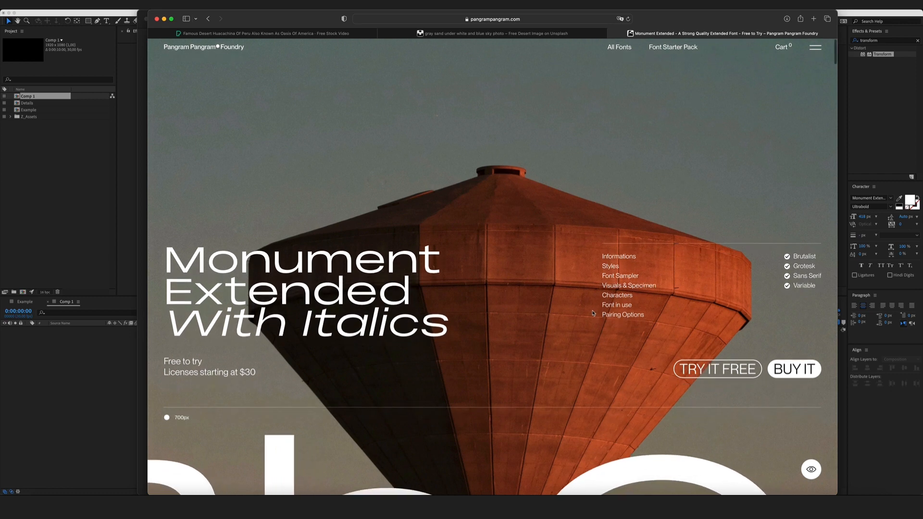
scroll(594, 313, down, 4)
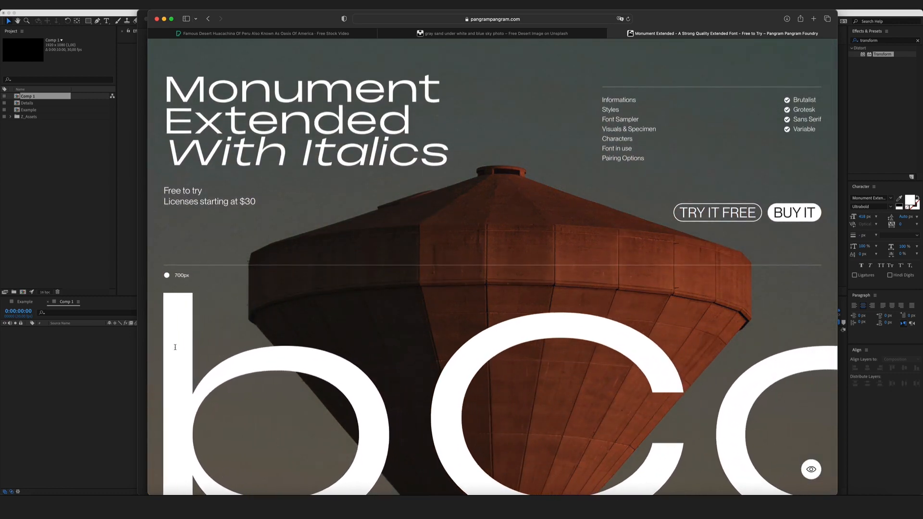
click(85, 361)
Step: In After Effects, choose the Ultrabold style for the Monument Extended font
click(875, 207)
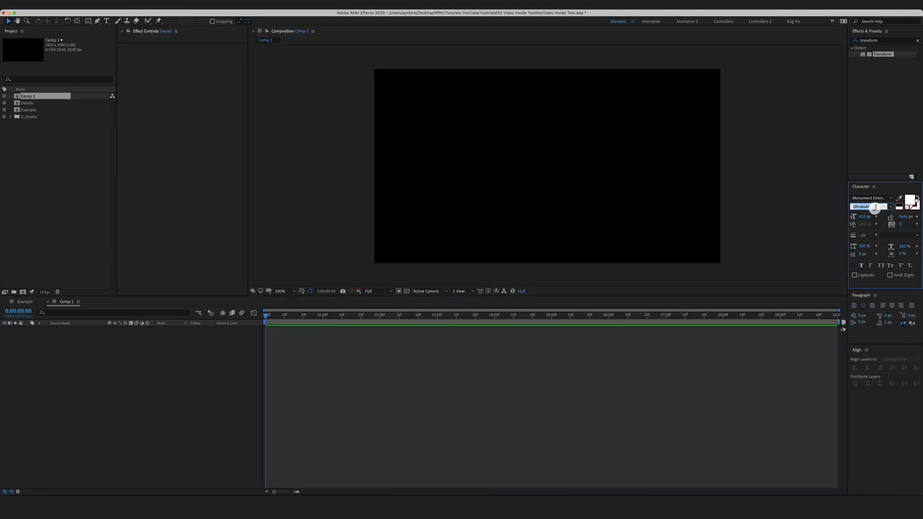
click(891, 207)
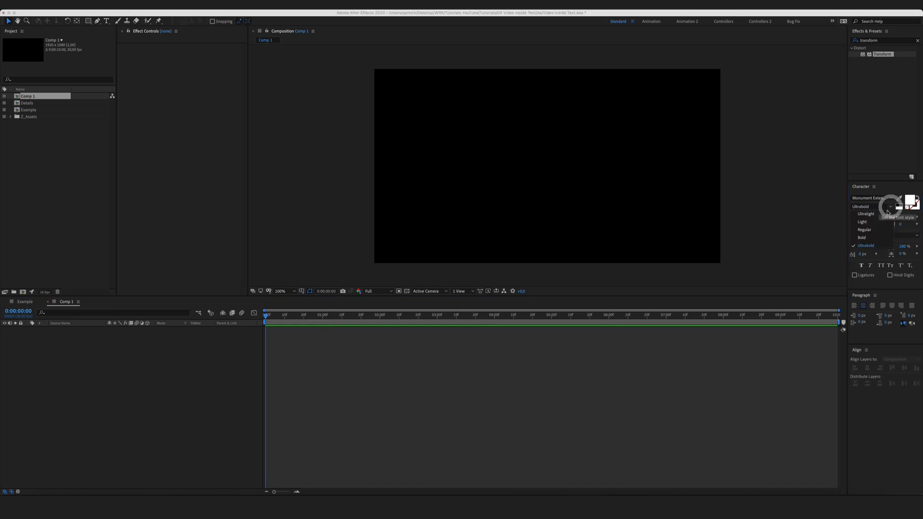
click(878, 248)
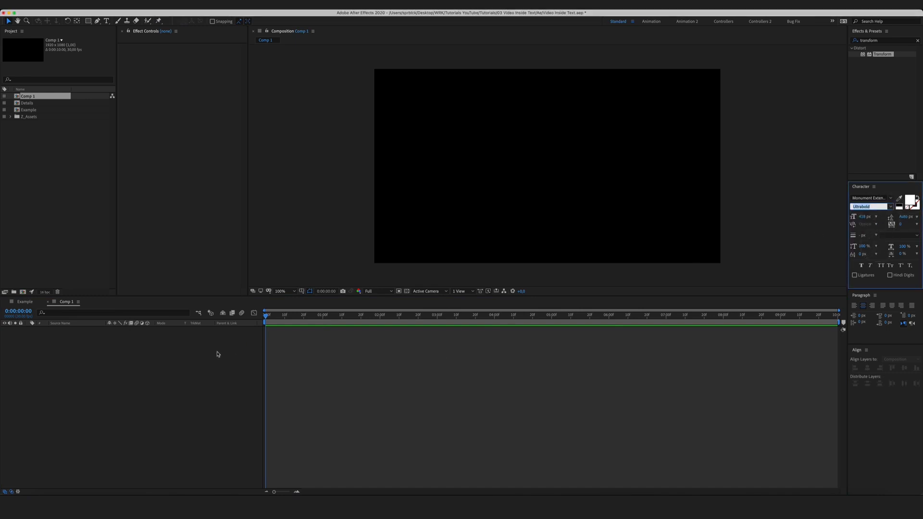
Step: Add a text layer reading OMAN to the composition
click(107, 21)
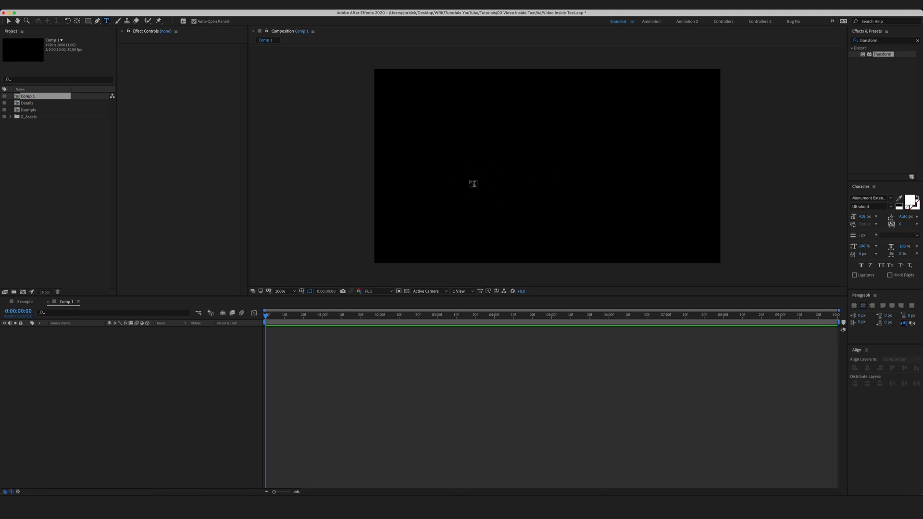
click(472, 183)
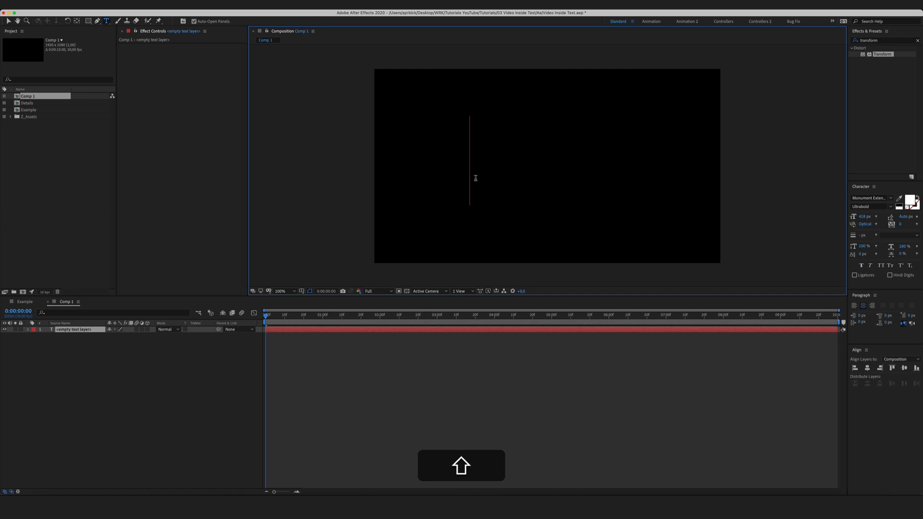
text(O)
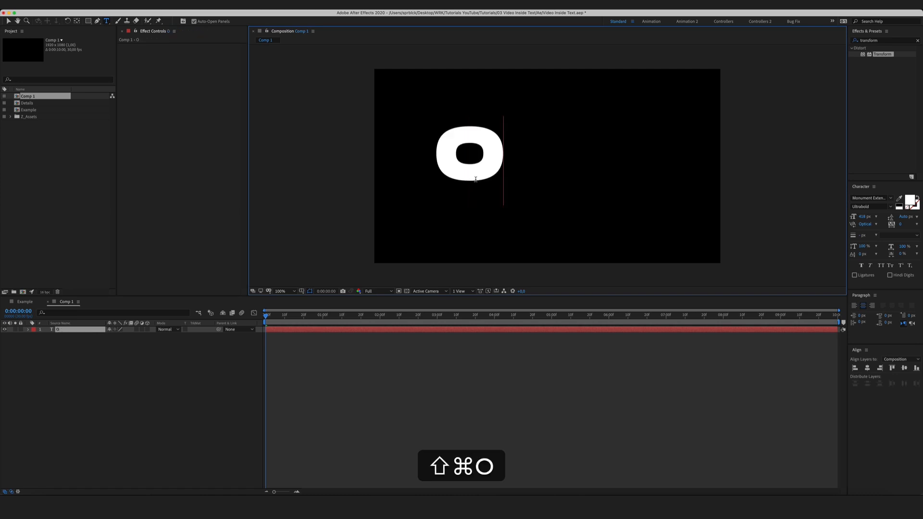
text(MAN)
key(KP_Enter)
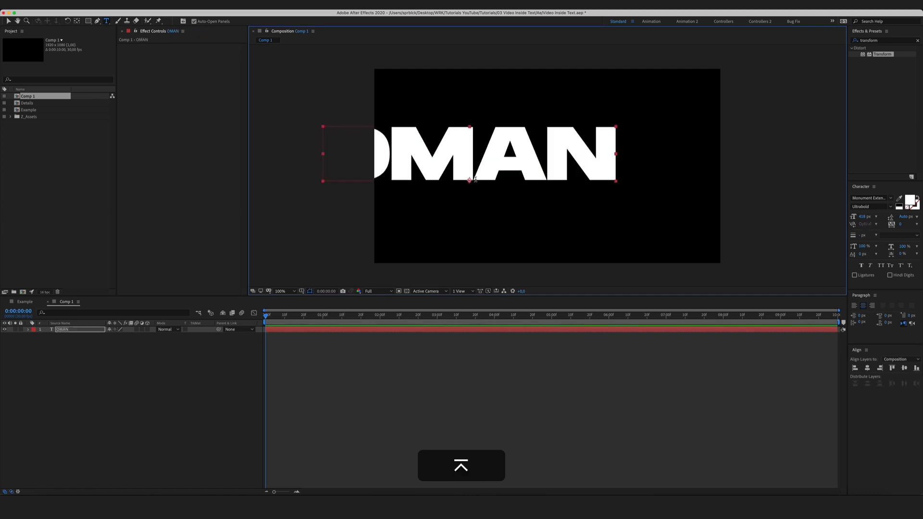
Step: Center the OMAN text horizontally and vertically in the composition, and center its anchor point within the letters
key(v)
drag(504, 163, 570, 177)
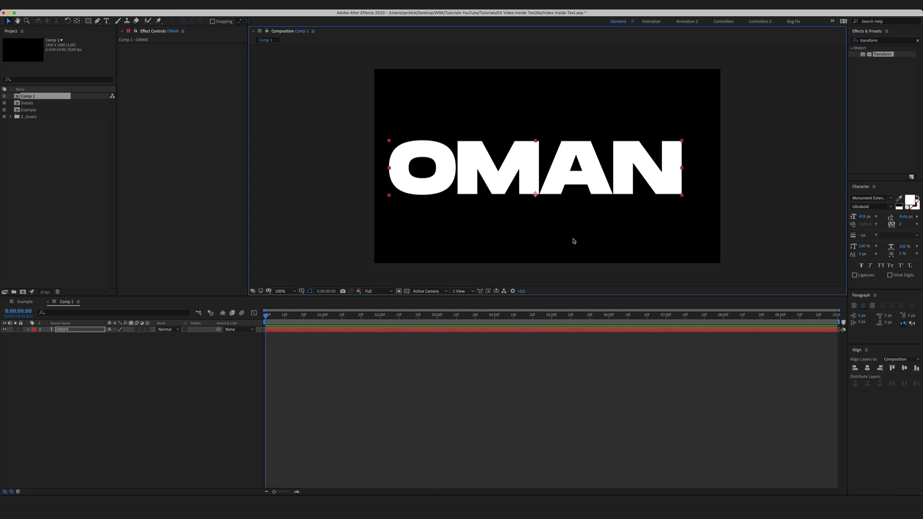
click(213, 5)
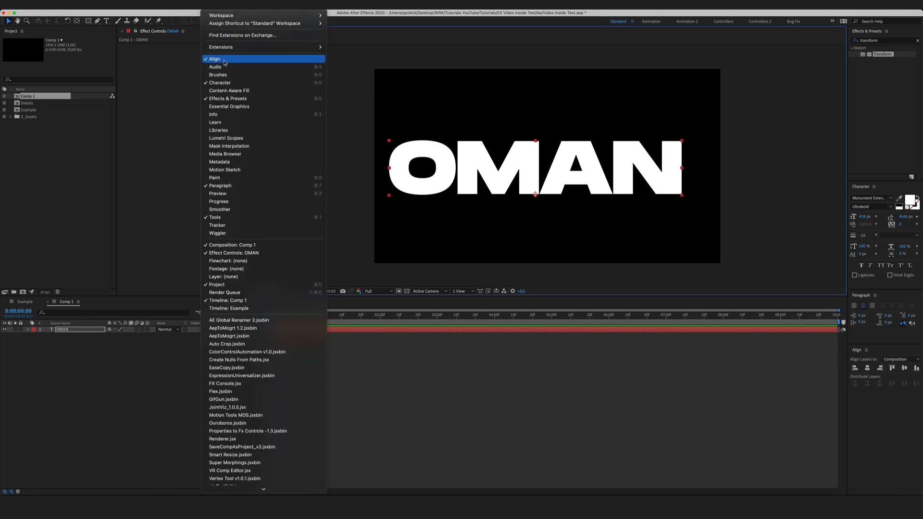
click(463, 380)
drag(465, 175, 493, 171)
click(868, 369)
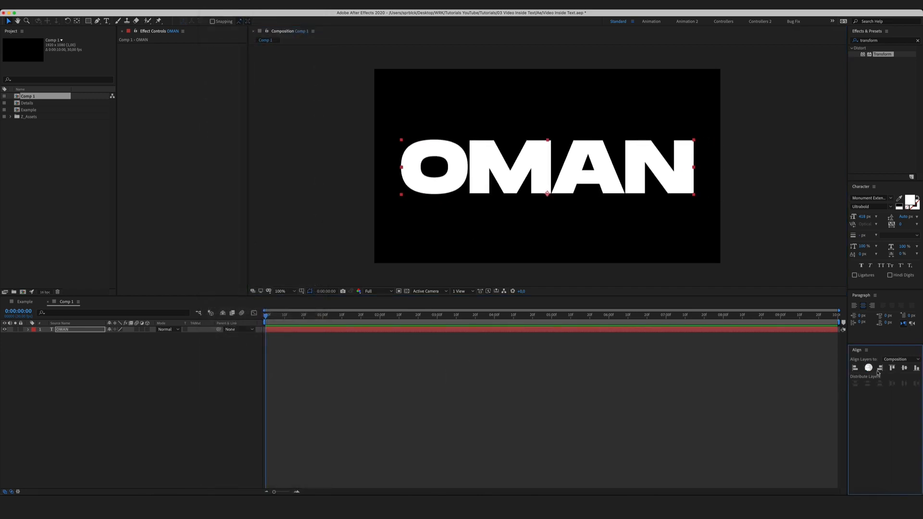
click(904, 370)
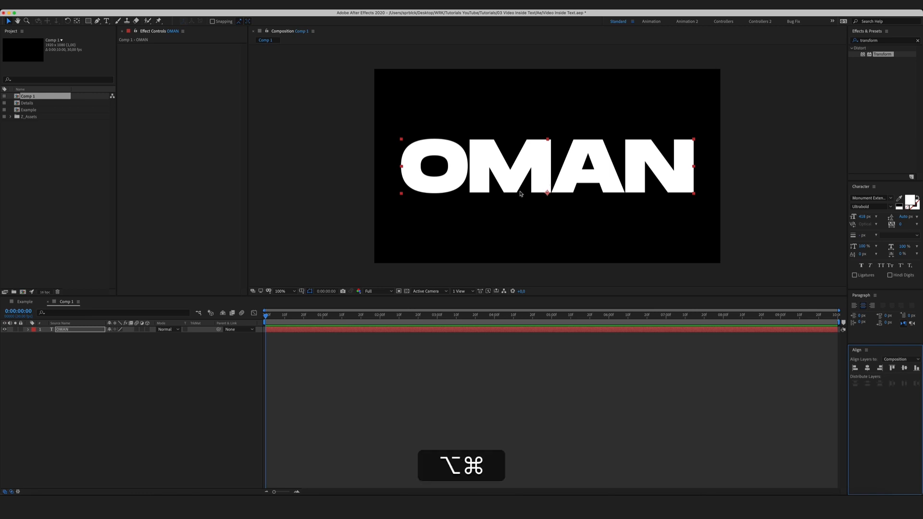
key(alt+super+Home)
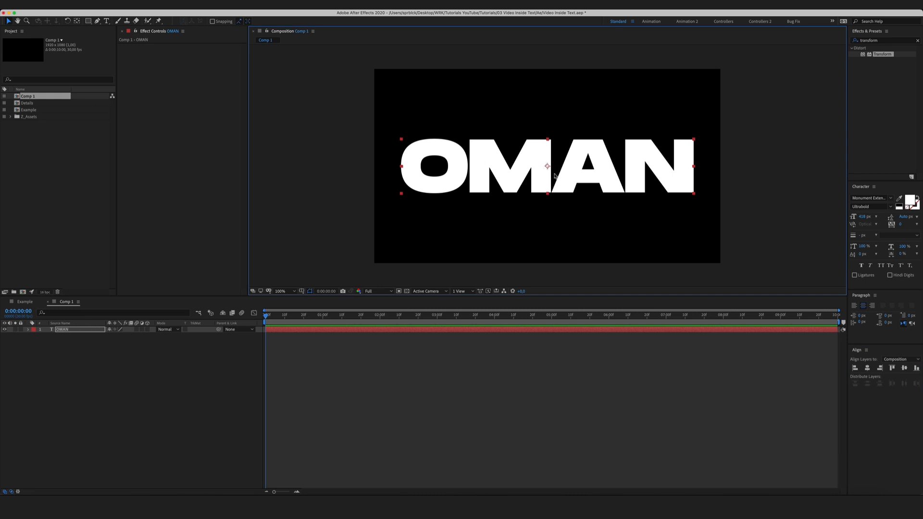
click(168, 381)
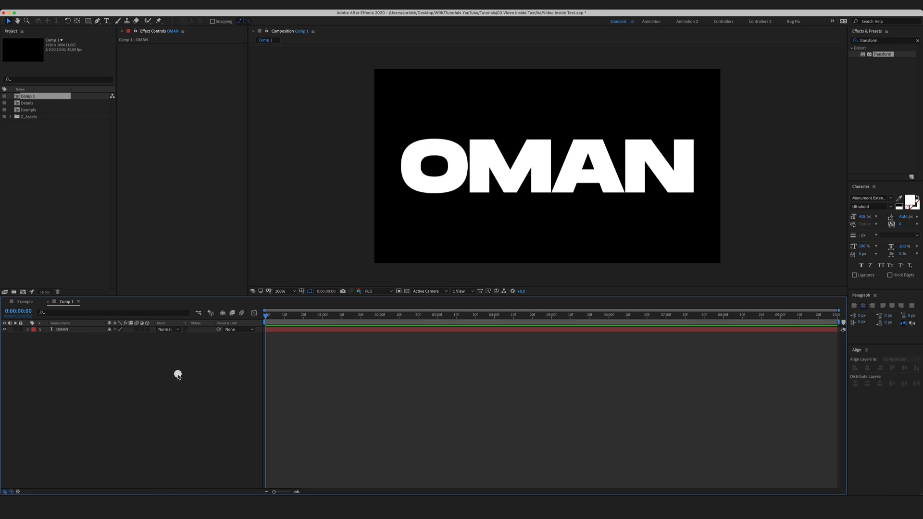
Step: Switch to Safari and examine the desert photo on Unsplash
click(113, 492)
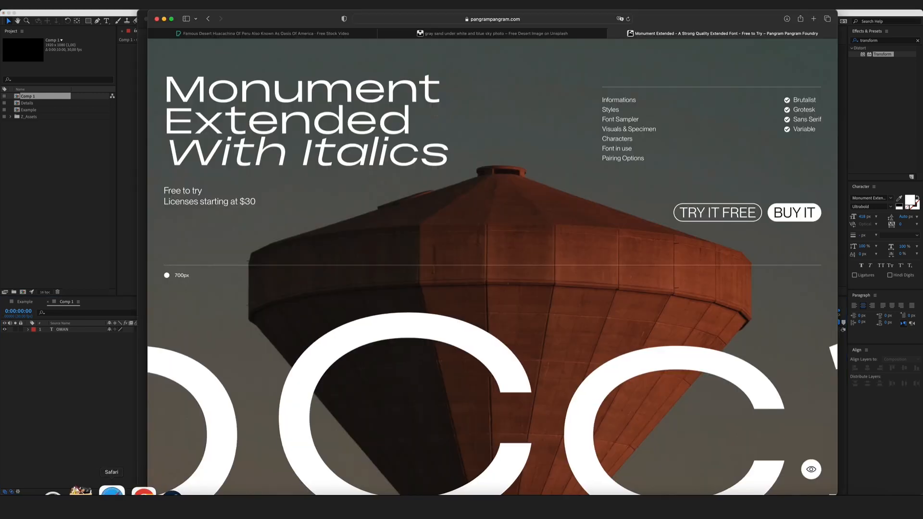
click(473, 34)
scroll(489, 223, down, 5)
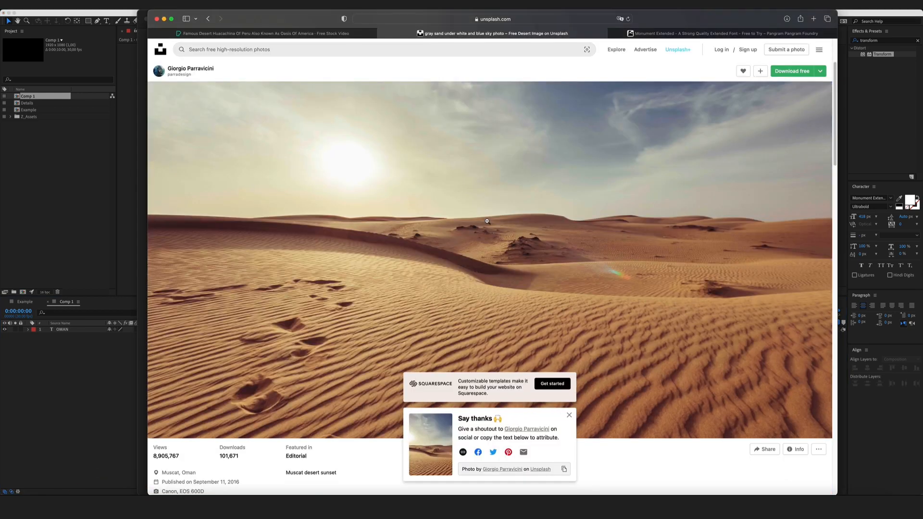
scroll(488, 231, up, 3)
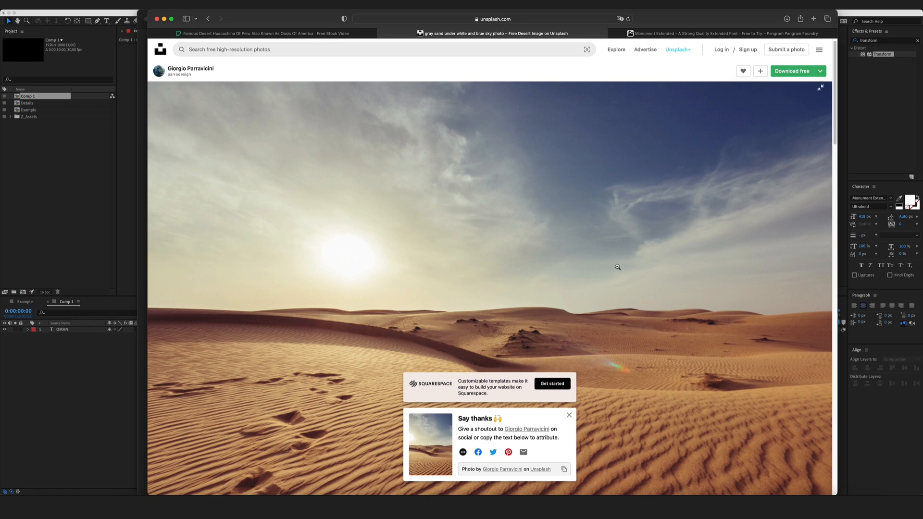
scroll(618, 270, down, 5)
scroll(618, 271, up, 1)
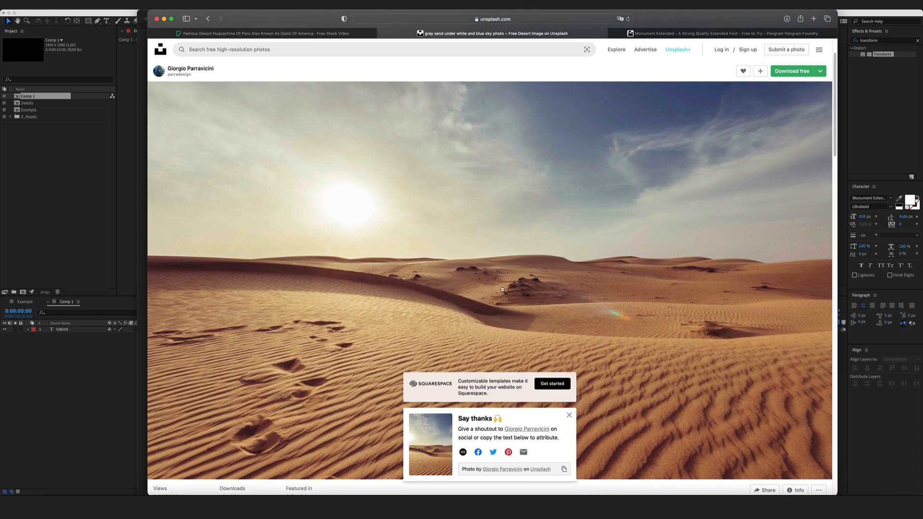
Step: Return to After Effects and add the Unsplash desert photo from Z_Assets to Comp 1 beneath the OMAN text layer
click(66, 379)
click(10, 116)
click(31, 166)
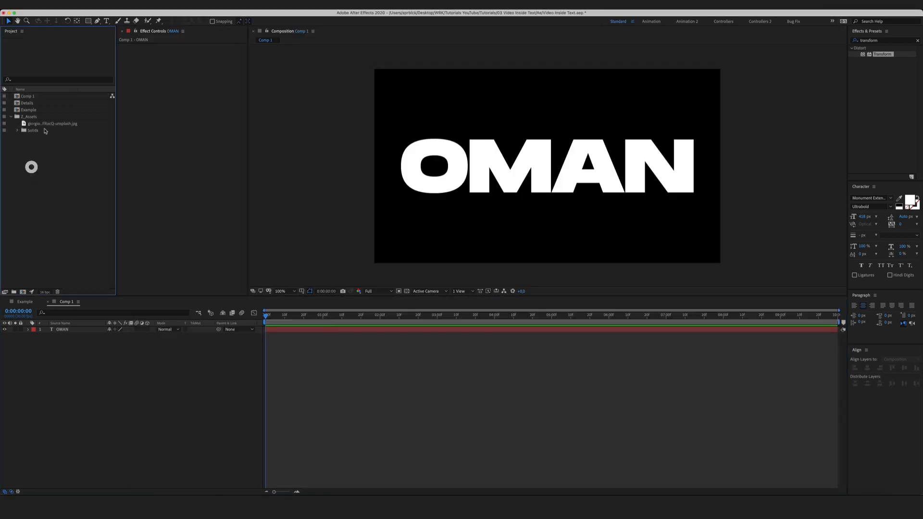
click(45, 123)
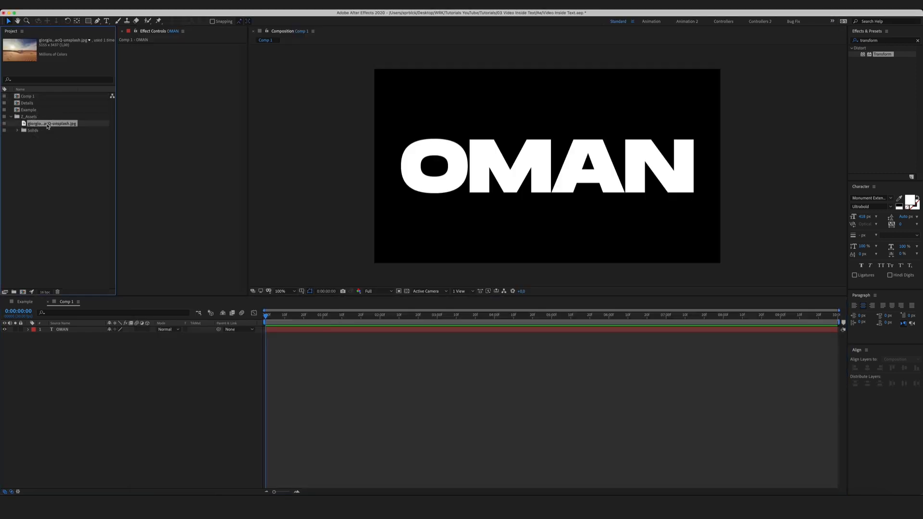
drag(66, 145, 84, 359)
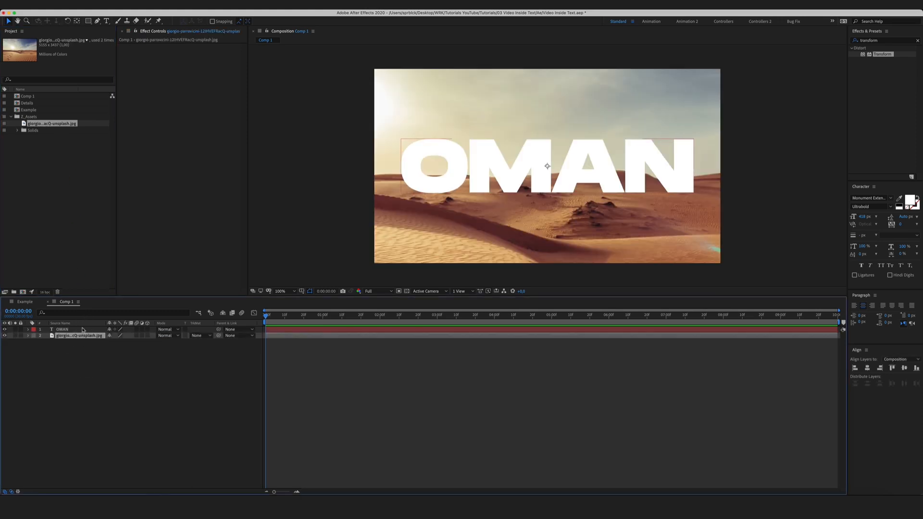
click(87, 388)
Step: Scale the desert photo layer down to about 38% so it just covers the composition frame
key(comma)
key(comma)
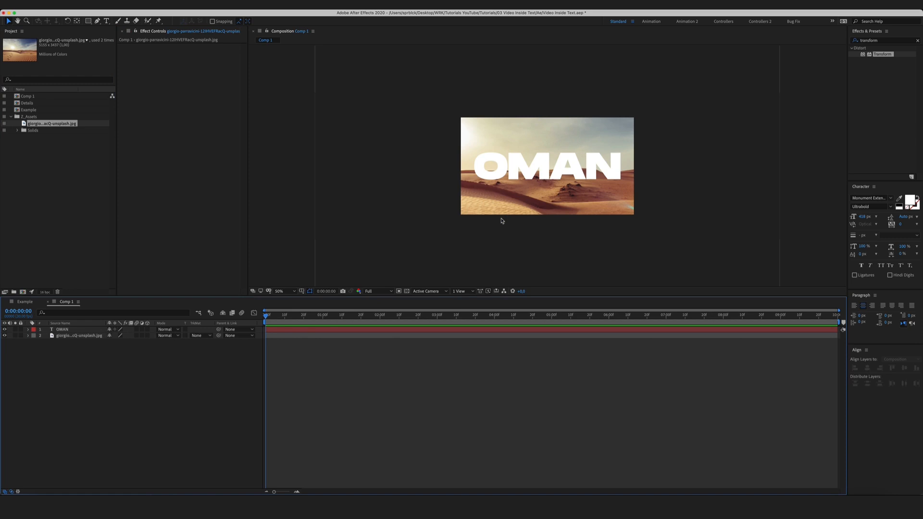
scroll(502, 221, up, 1)
scroll(501, 221, down, 1)
scroll(502, 221, up, 1)
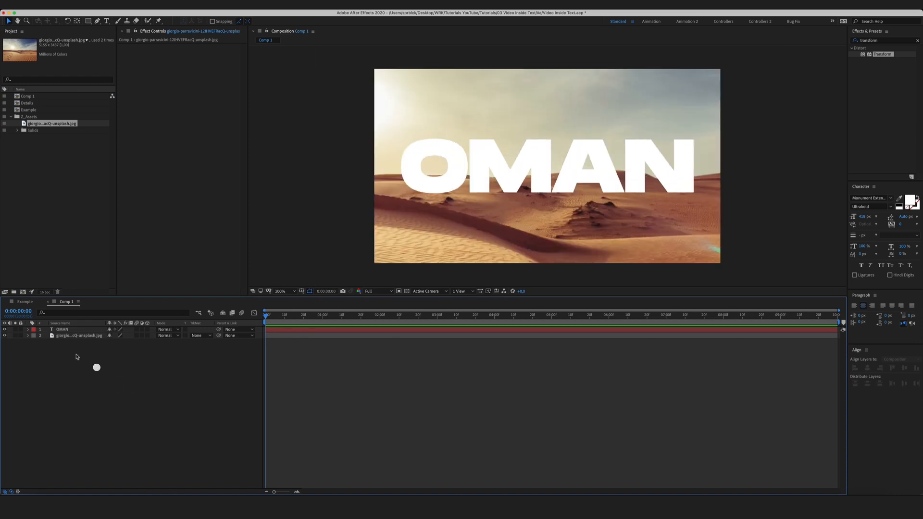
click(80, 335)
key(s)
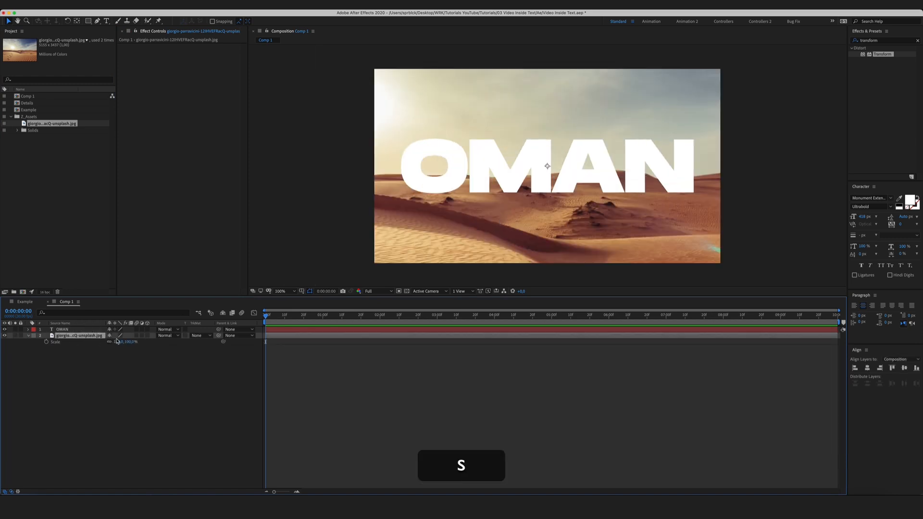
drag(117, 341, 95, 340)
click(360, 387)
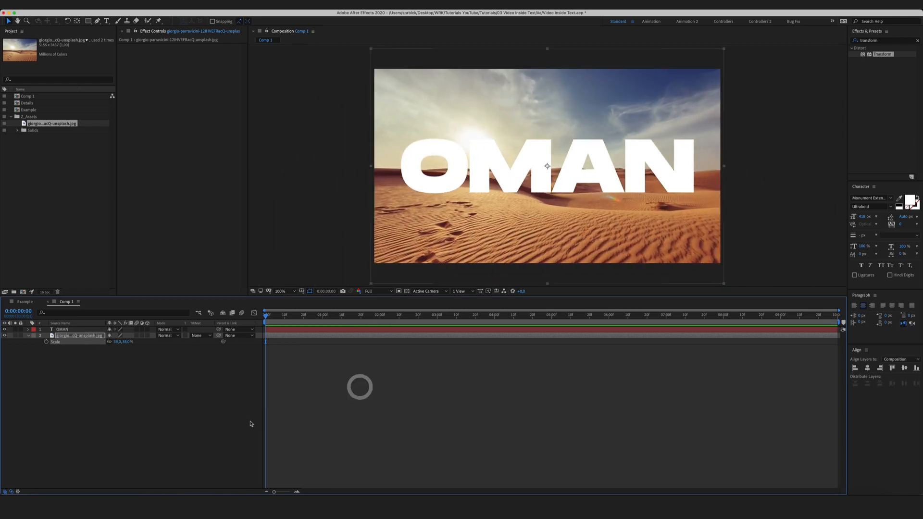
click(146, 437)
click(28, 336)
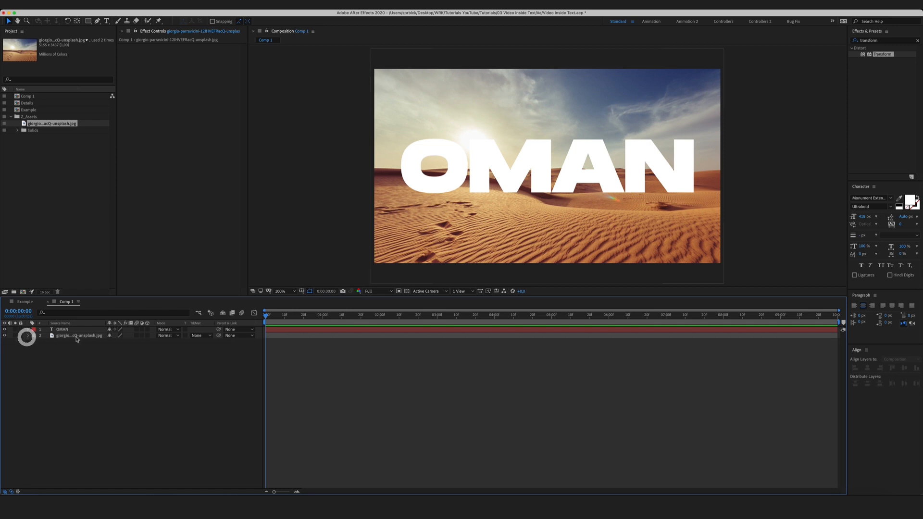
Step: Toggle the timeline's Mode and Track Matte columns off and back on
click(126, 402)
click(11, 492)
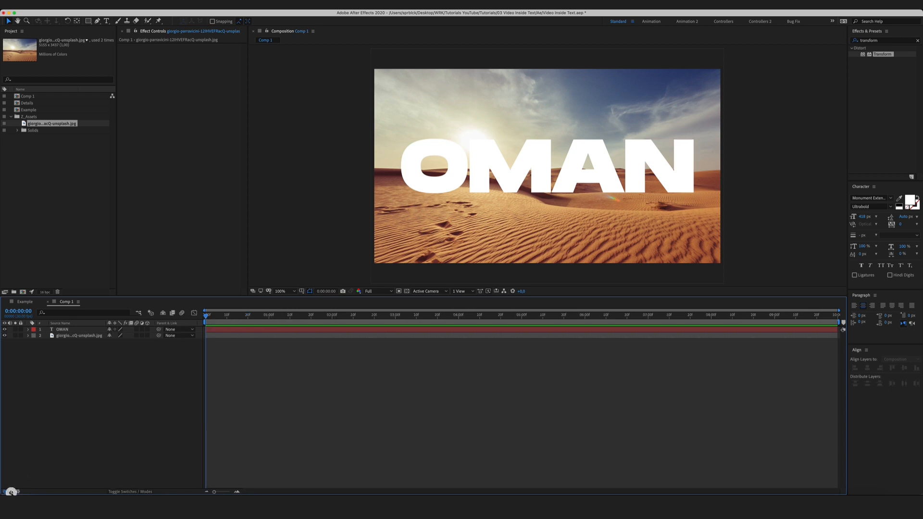
click(11, 491)
click(11, 491)
click(11, 492)
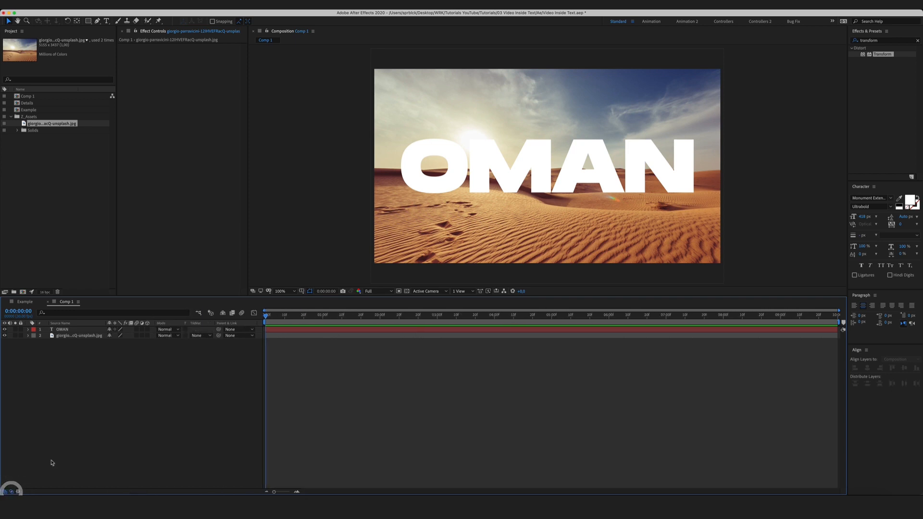
Step: Set the desert photo layer's track matte to Alpha Matte "OMAN"
click(71, 336)
click(70, 337)
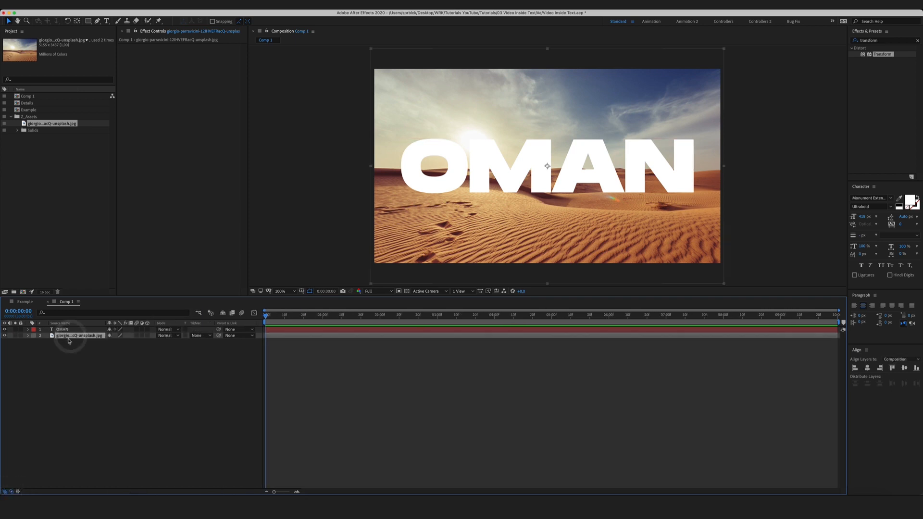
click(197, 336)
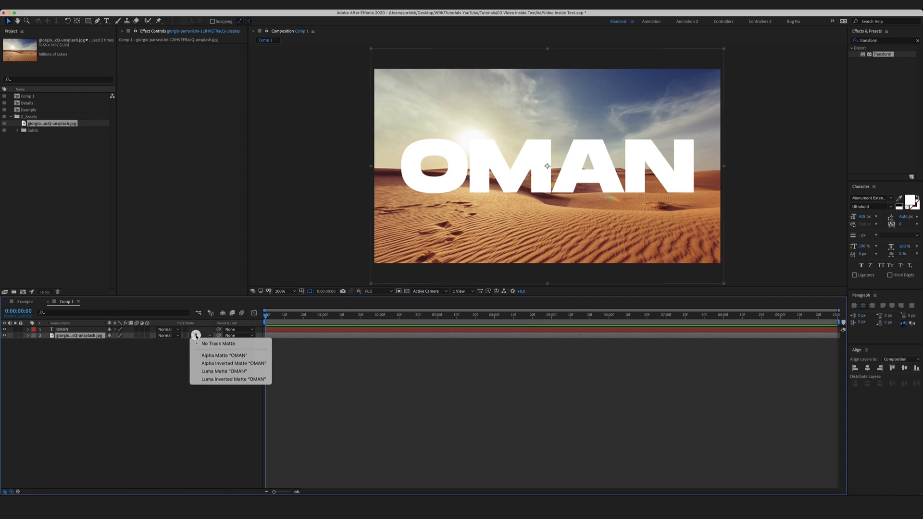
click(212, 353)
click(175, 374)
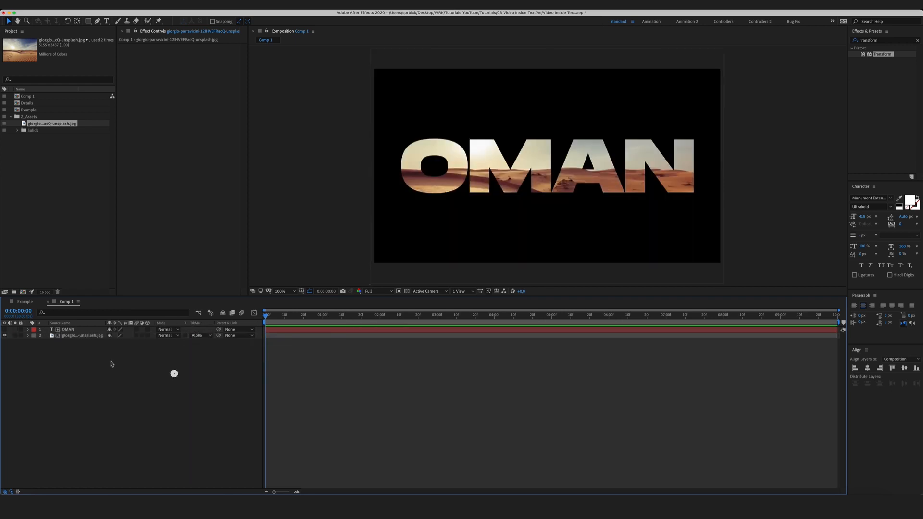
Step: Add Scale keyframes to the OMAN text and desert photo layers at 3 seconds
click(82, 336)
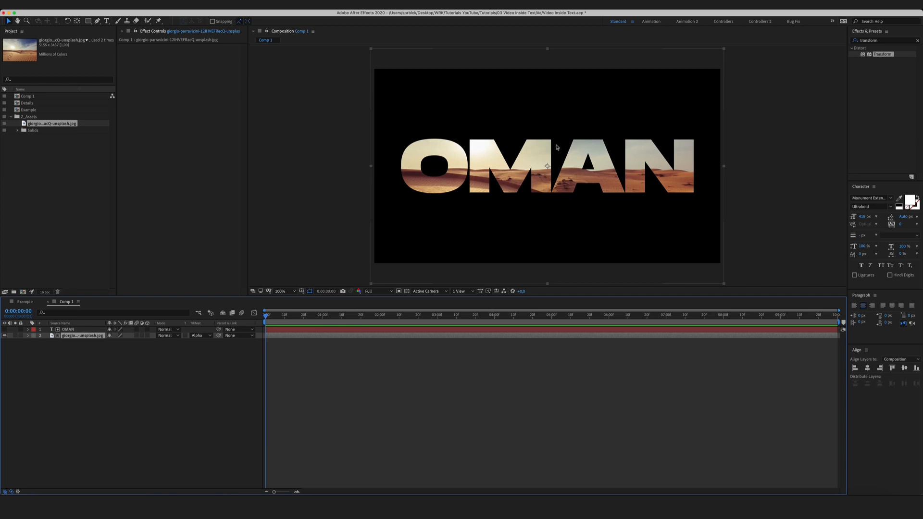
click(166, 388)
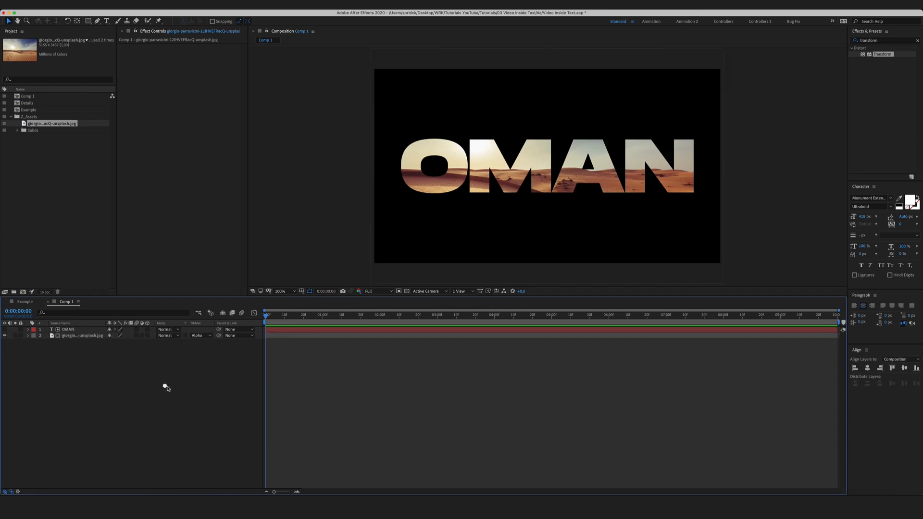
click(269, 316)
drag(269, 317, 437, 329)
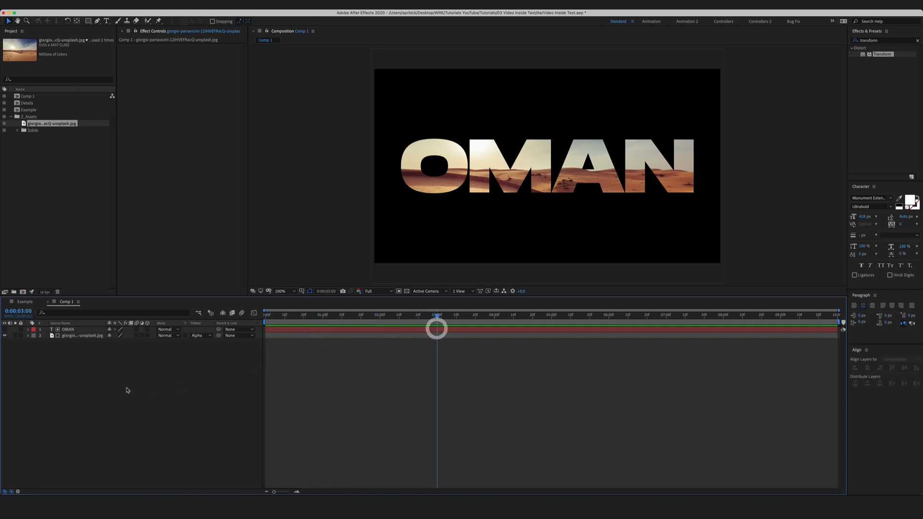
click(101, 377)
click(82, 329)
shift+click(83, 336)
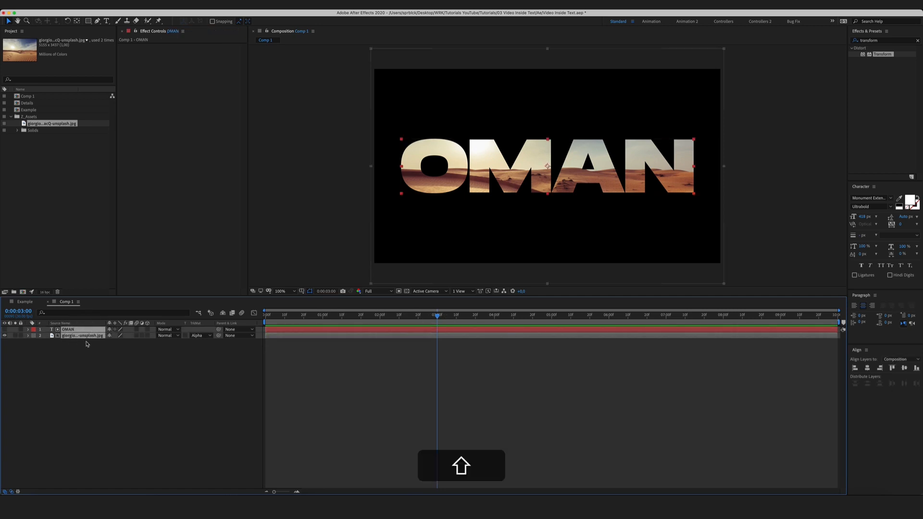
key(s)
drag(46, 335, 46, 350)
click(413, 395)
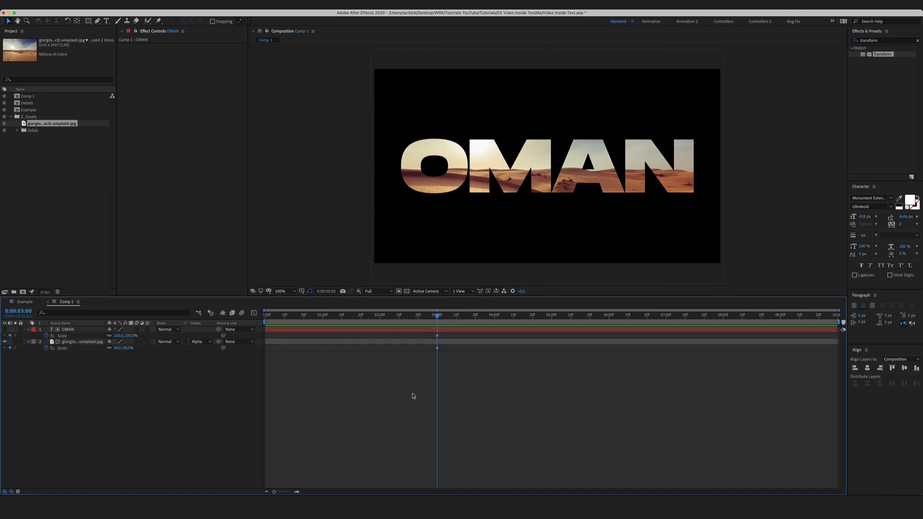
Step: At the start of the composition, set the desert photo's scale to 70% and the OMAN text's scale to 2200%
key(Home)
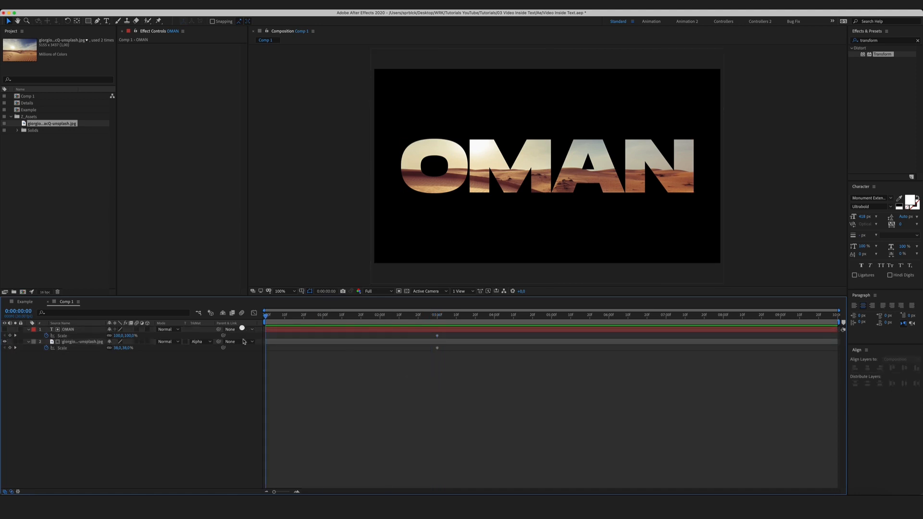
click(133, 389)
drag(117, 350, 476, 327)
click(136, 416)
click(118, 336)
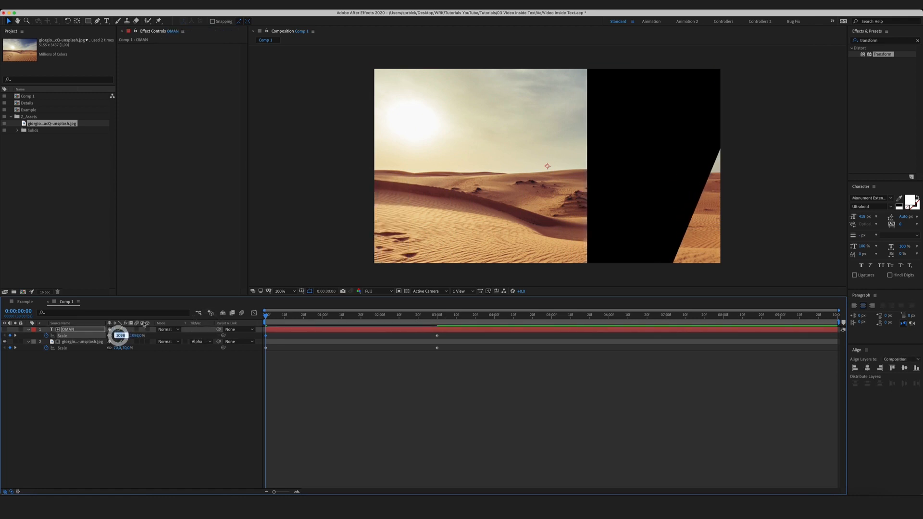
text(2200)
key(Return)
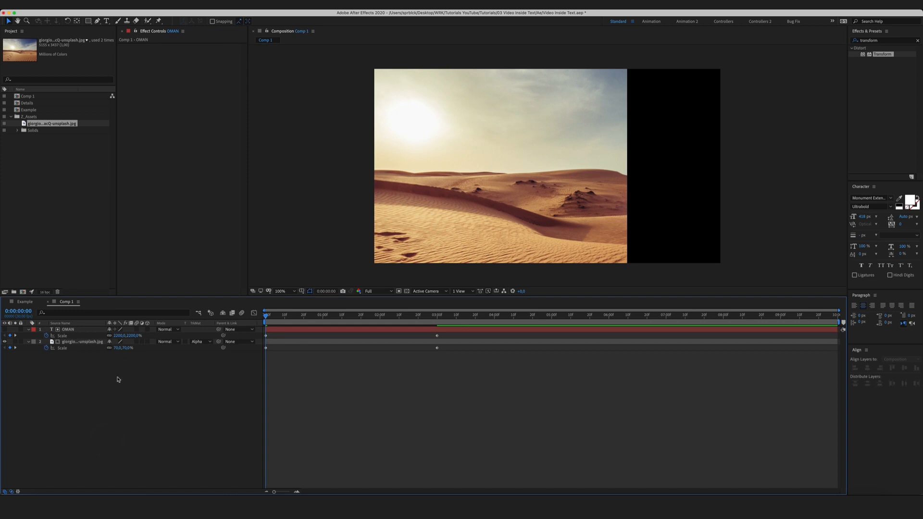
Step: Keyframe the OMAN layer's position at 3 seconds, and at the start shift it right to about X 1527 so the photo fills the frame
click(82, 329)
key(shift+p)
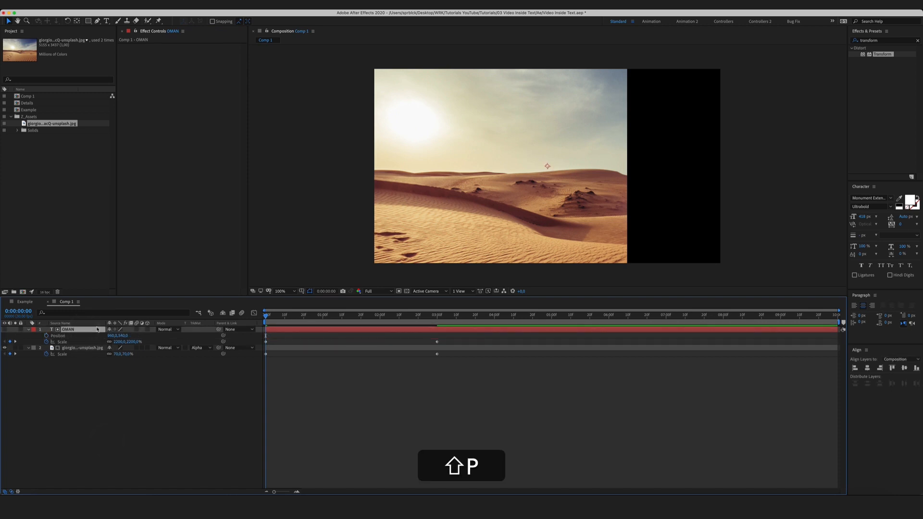
drag(267, 315, 438, 322)
click(46, 336)
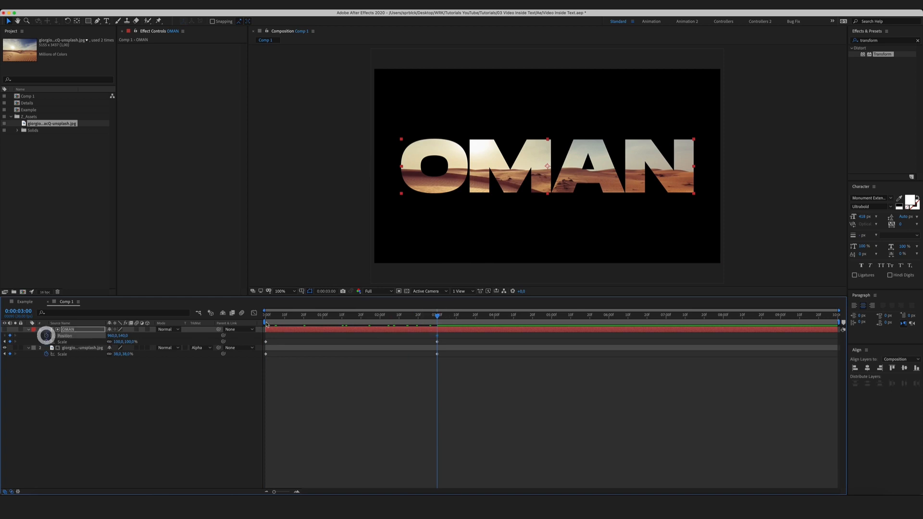
key(Home)
drag(551, 166, 645, 165)
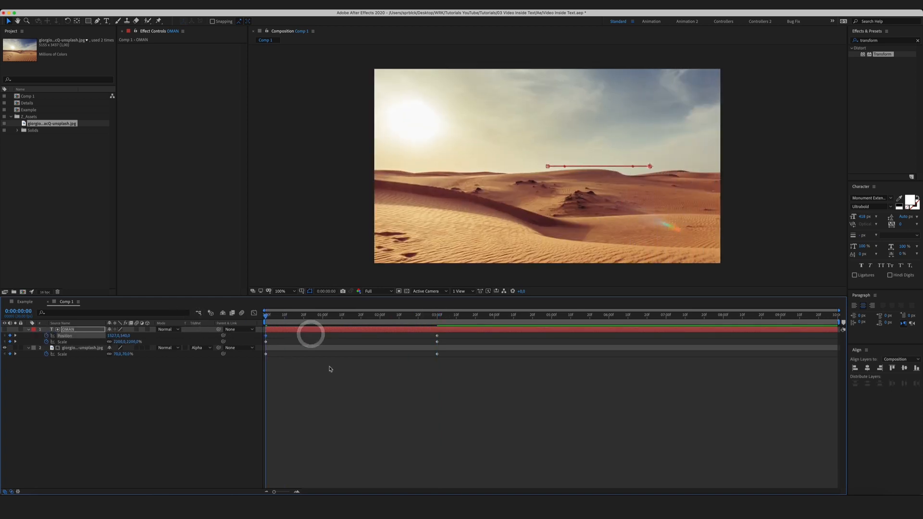
Step: Apply Easy Ease to all Position and Scale keyframes of both layers
click(339, 399)
drag(481, 393, 266, 335)
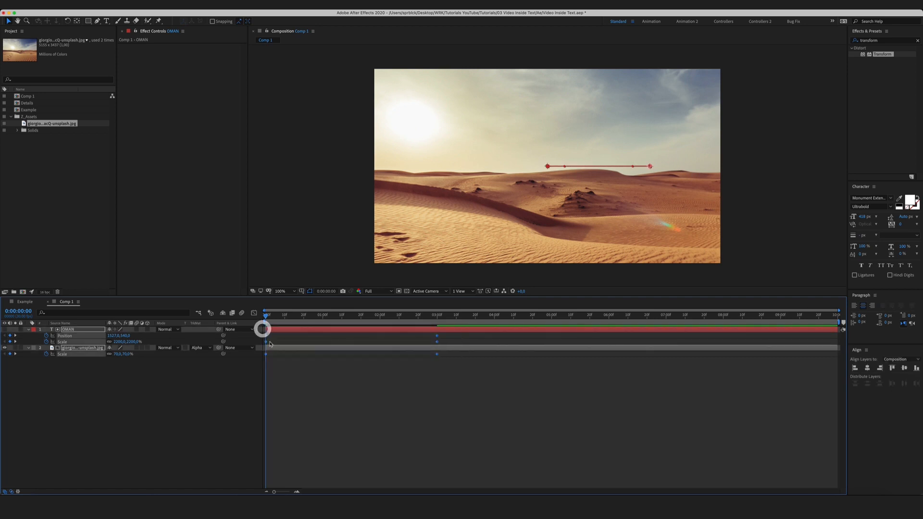
right_click(266, 336)
mouse_move(286, 431)
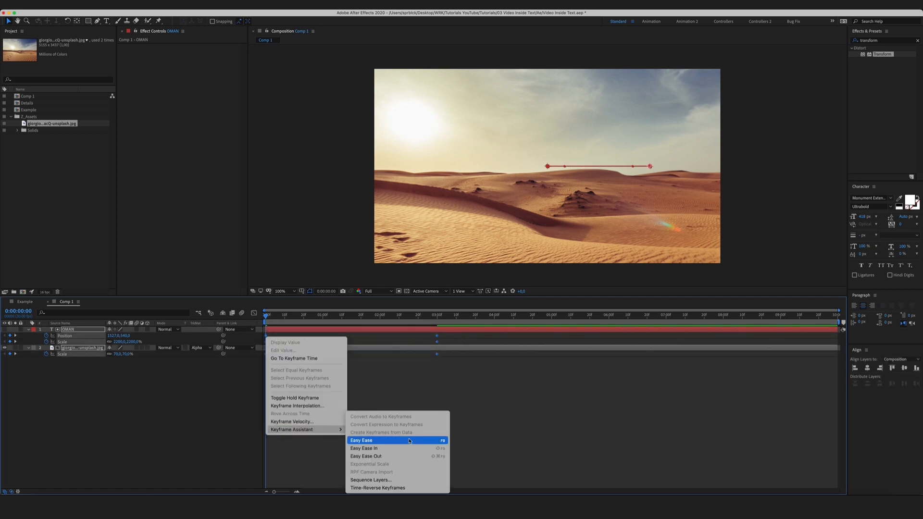
click(408, 440)
Step: In the Graph Editor, extend the incoming influence of the keyframes at 3 seconds to about 100%
click(254, 313)
drag(475, 369, 332, 365)
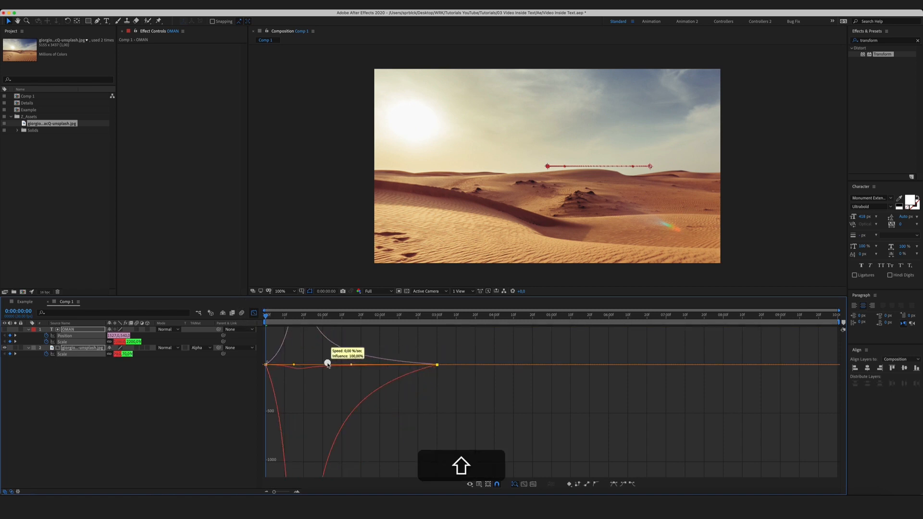
click(224, 361)
click(254, 313)
Step: Add Opacity keyframes at 1 second to the OMAN text and desert photo layers
click(284, 317)
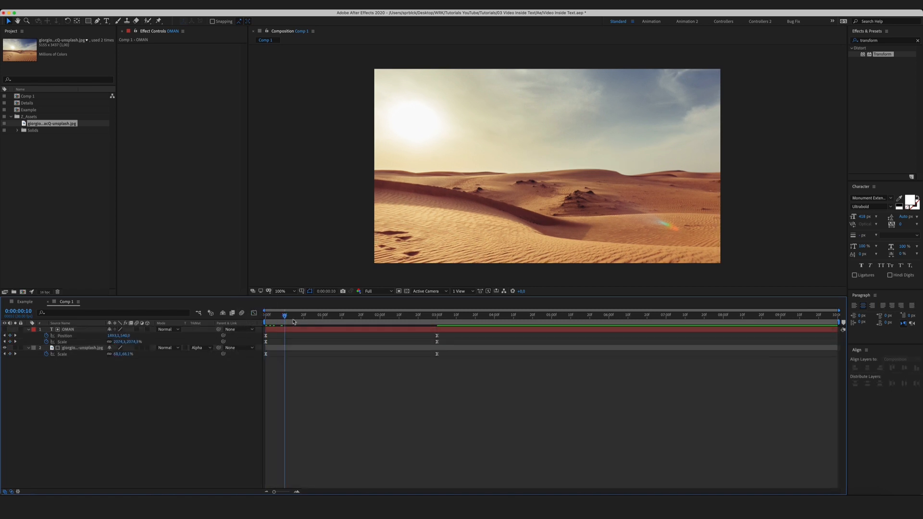
drag(293, 322, 324, 319)
click(184, 423)
click(132, 385)
click(82, 346)
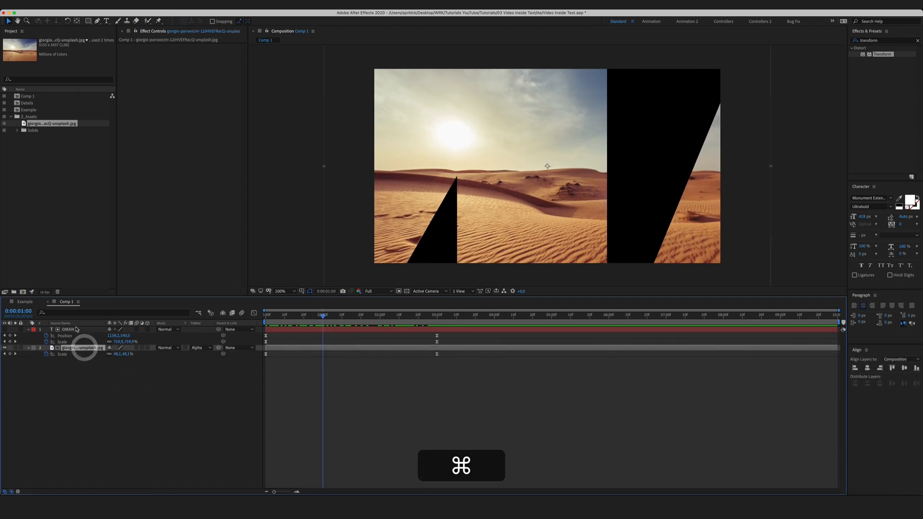
super+click(76, 329)
key(t)
click(46, 336)
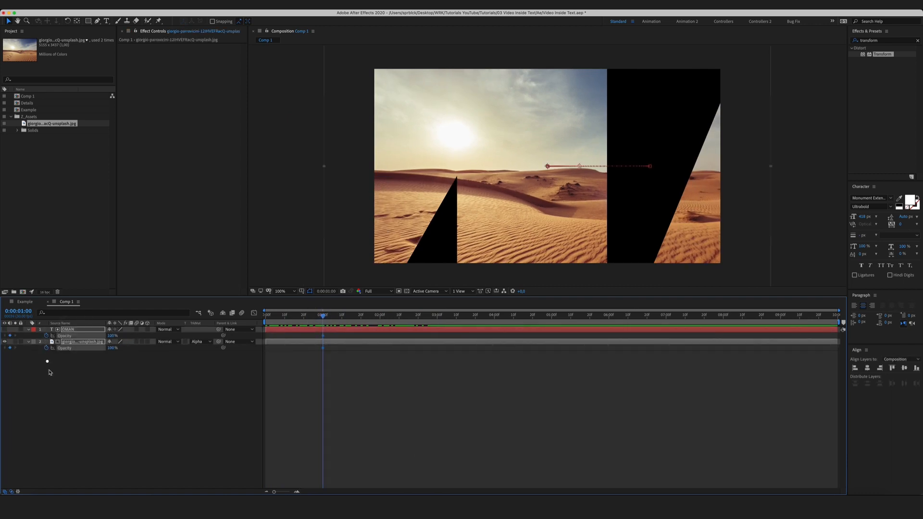
click(112, 413)
Step: Set the opacity of both layers to 0% at the start of the composition
key(Home)
click(187, 322)
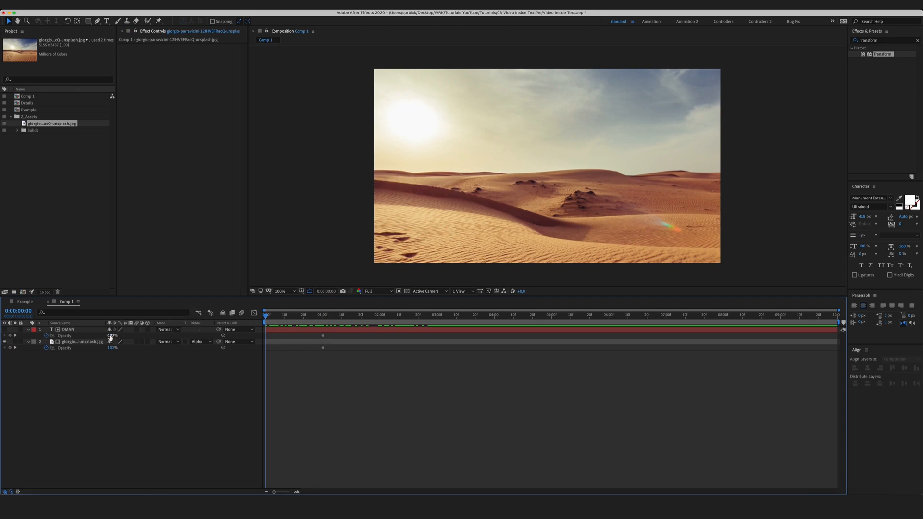
drag(111, 336, 36, 333)
drag(111, 349, 7, 343)
Step: Apply Easy Ease to the Opacity keyframes of both layers
drag(333, 373, 259, 326)
right_click(268, 336)
click(224, 360)
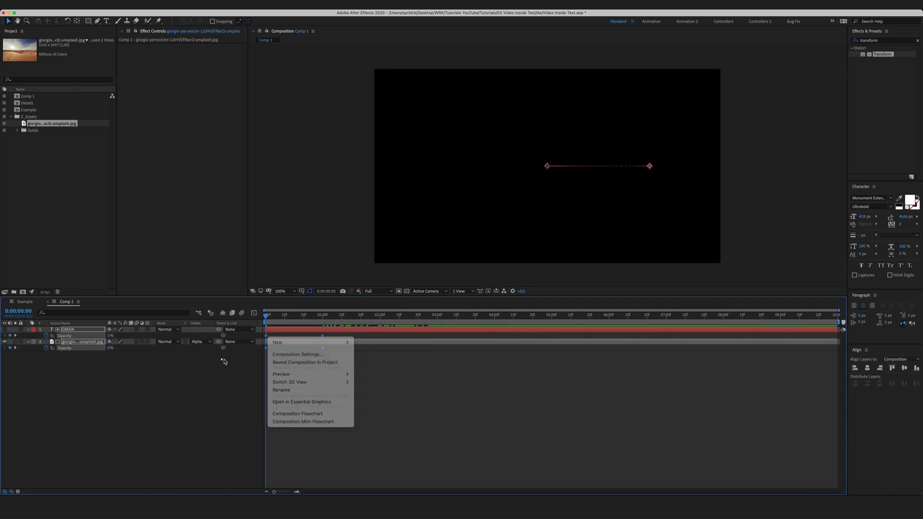
drag(339, 356, 262, 327)
right_click(267, 336)
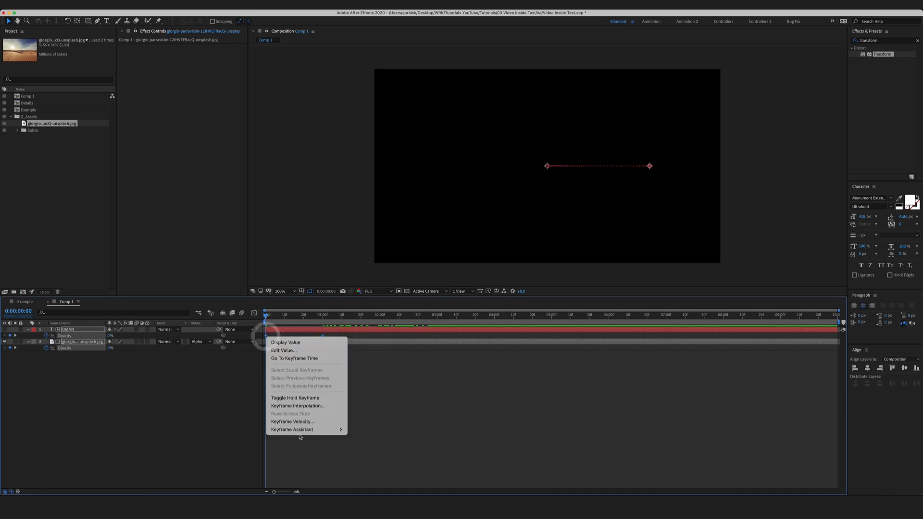
mouse_move(294, 429)
click(375, 441)
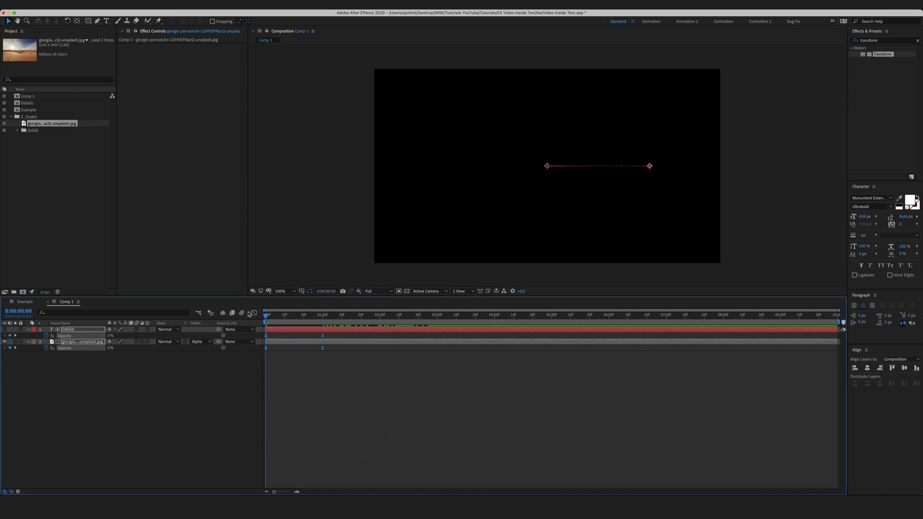
Step: Lengthen the incoming ease of the 1-second Opacity keyframes in the Graph Editor and collapse the photo layer's properties
click(254, 313)
drag(404, 440, 278, 467)
click(242, 414)
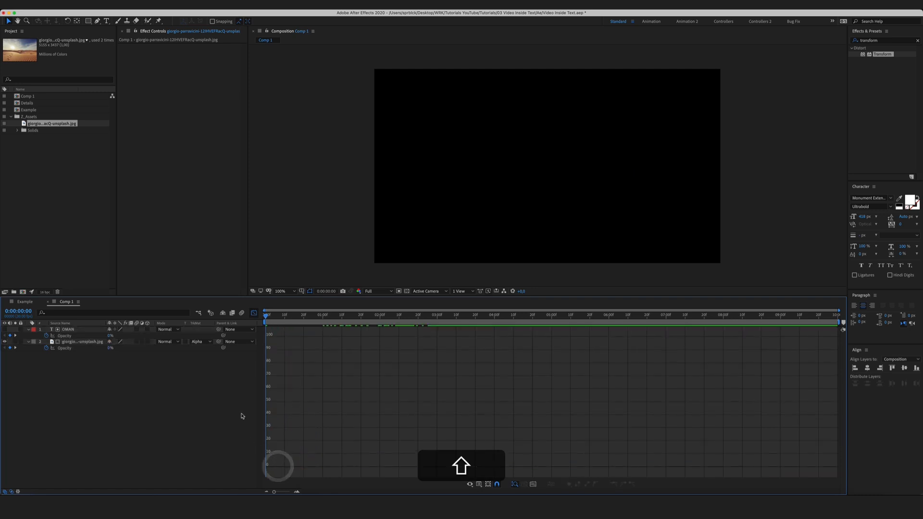
click(254, 313)
click(28, 342)
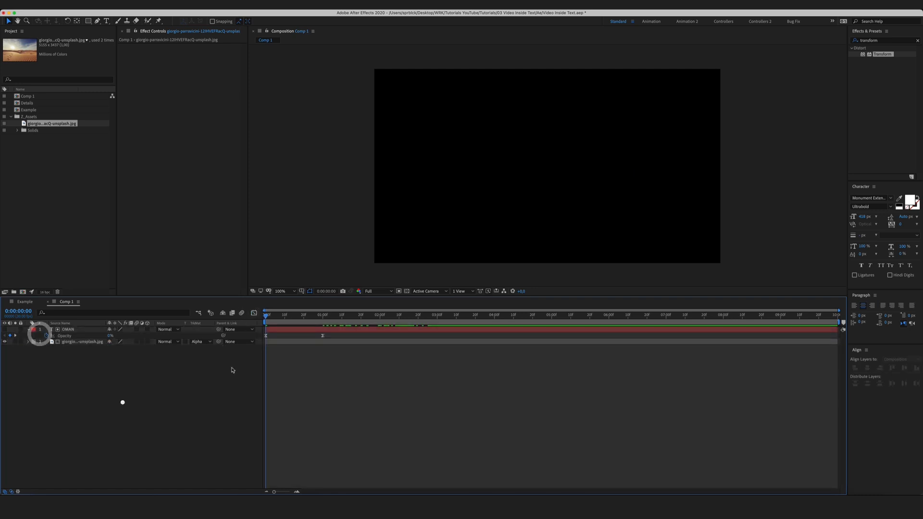
Step: Scrub through the Comp 1 animation and compare it with the finished Example composition
drag(267, 317, 441, 330)
click(25, 303)
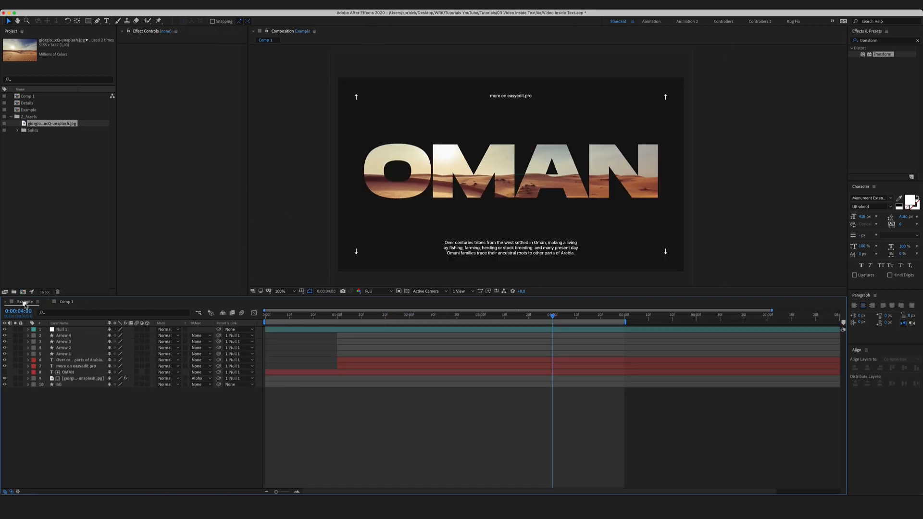
drag(551, 316, 342, 327)
click(64, 302)
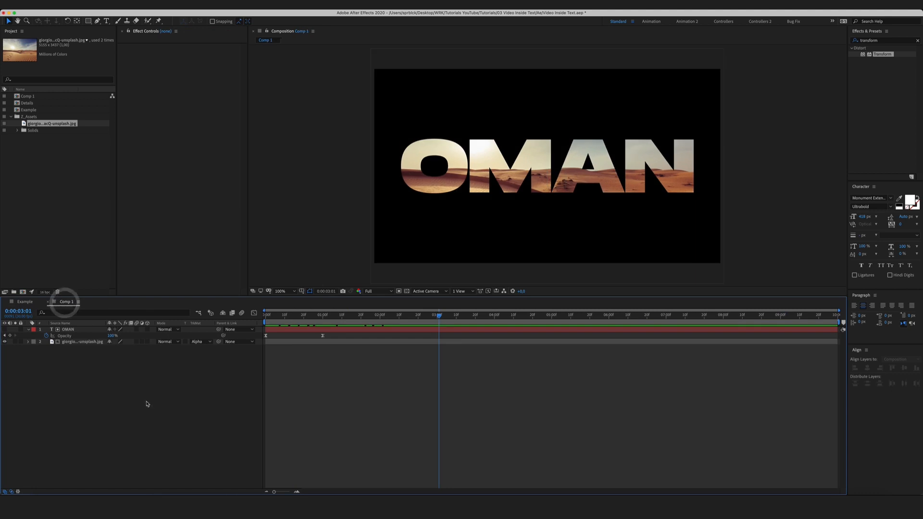
Step: Create a rectangle shape layer that fills the whole composition frame, with no layer selected beforehand
click(147, 406)
click(88, 21)
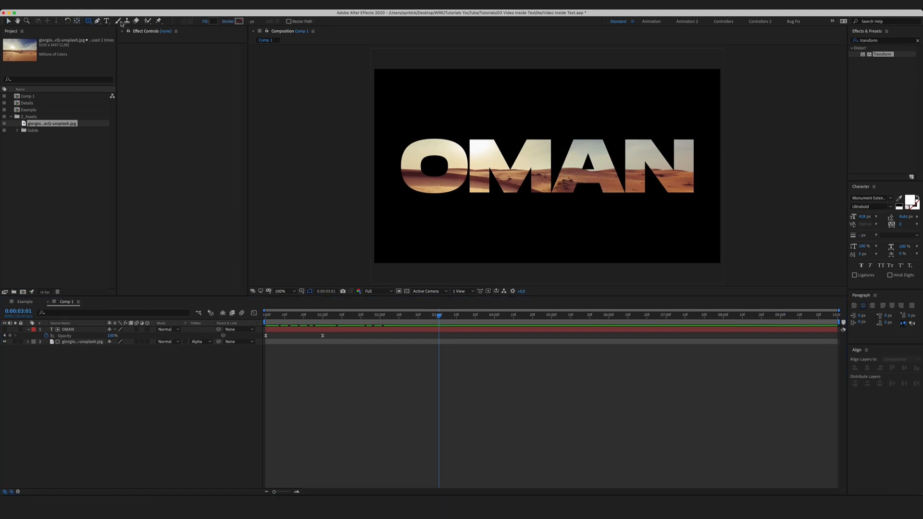
double_click(88, 21)
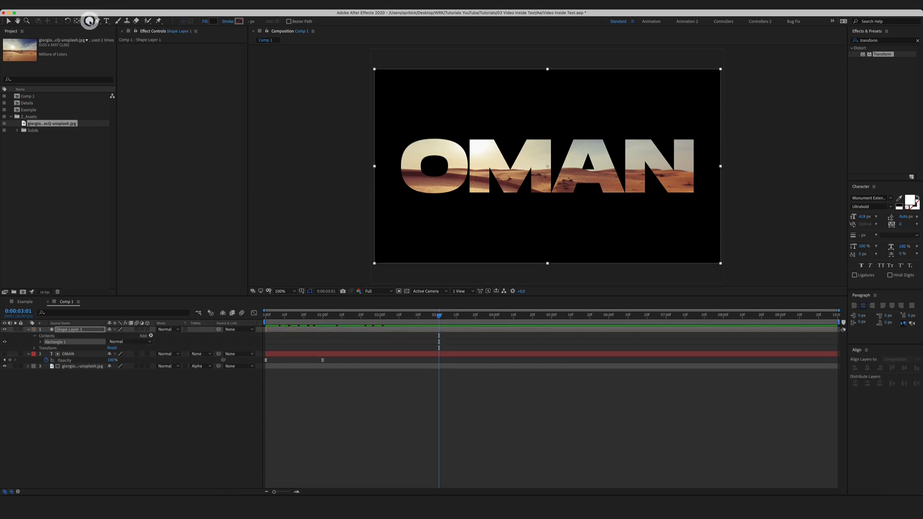
click(125, 450)
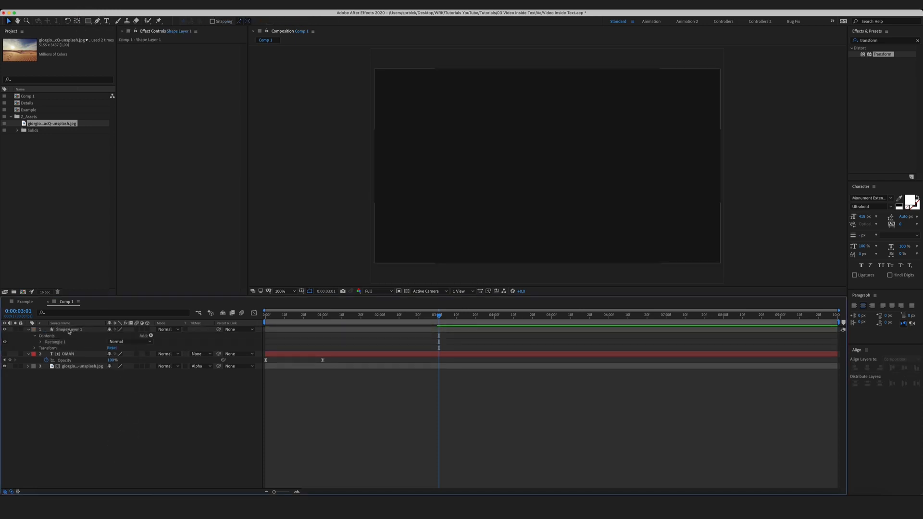
Step: Rename the new rectangle shape layer as BG
click(69, 329)
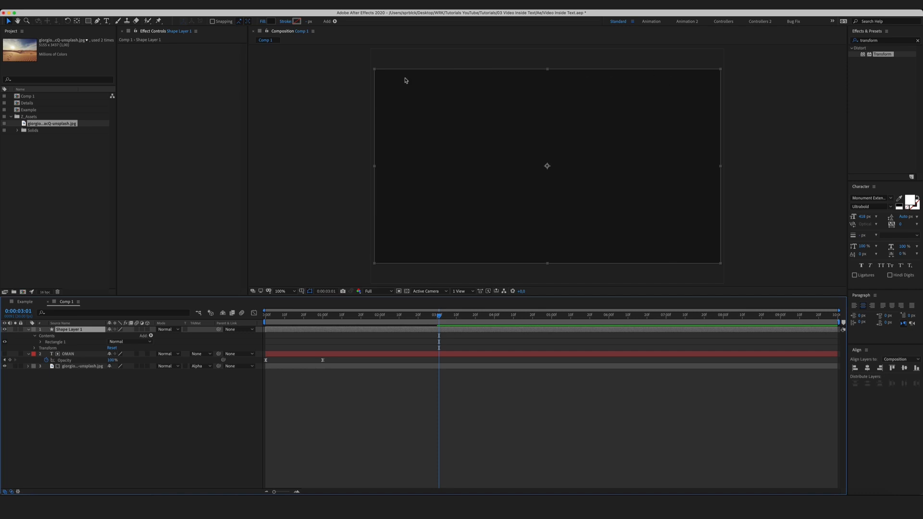
click(105, 385)
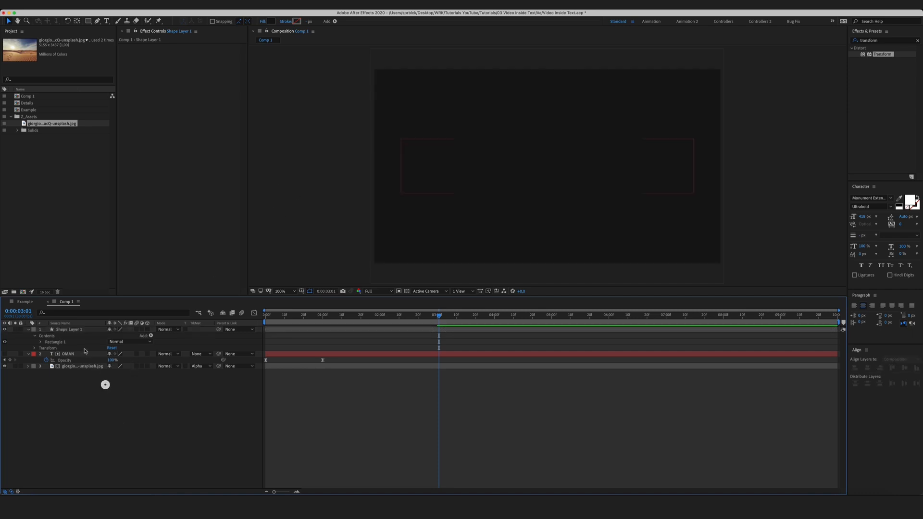
click(87, 330)
key(shift+Return)
text(BG)
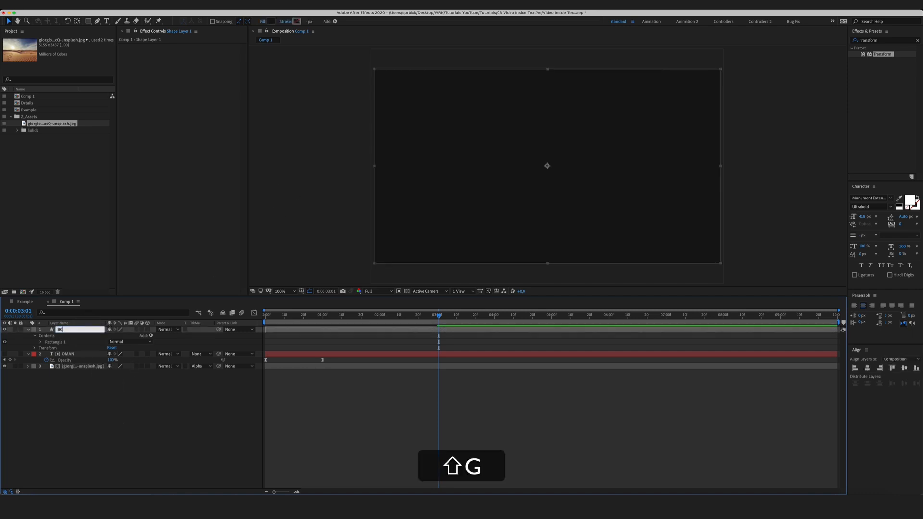
key(shift+Return)
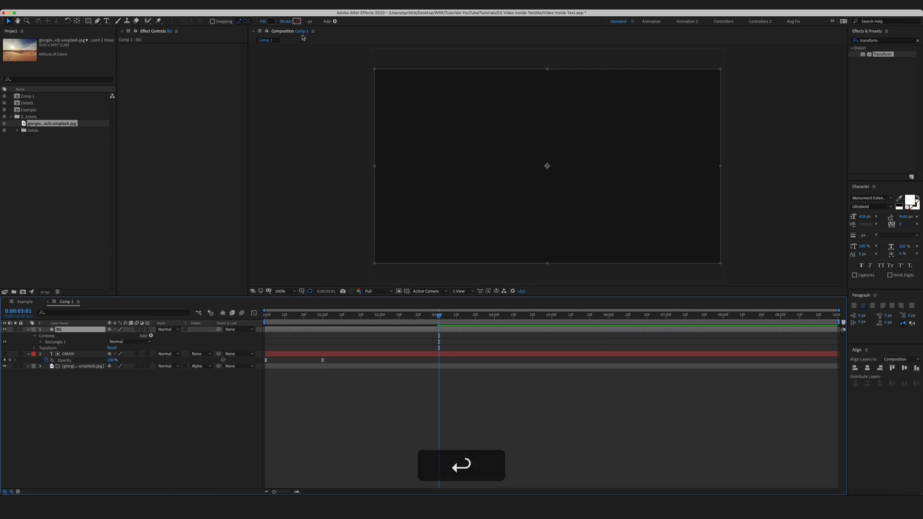
Step: Set the BG layer's fill color to near-black 141315
click(272, 21)
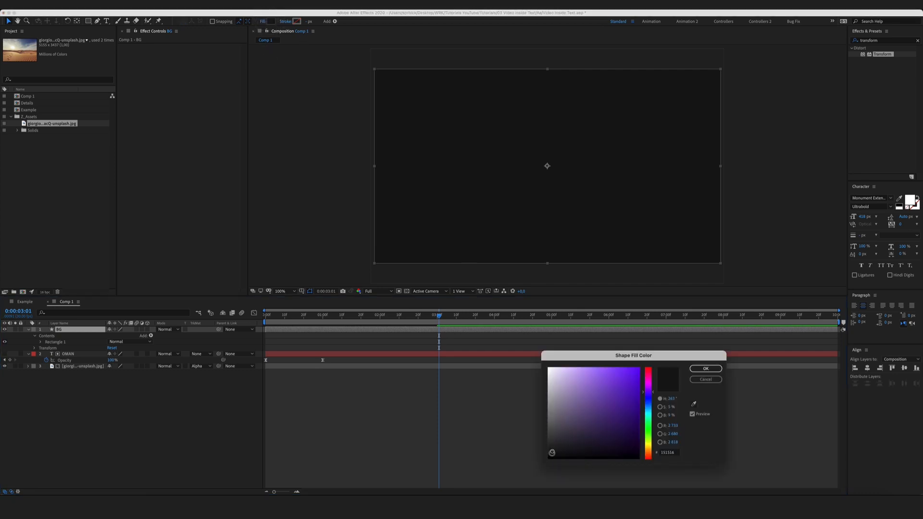
drag(552, 453, 553, 453)
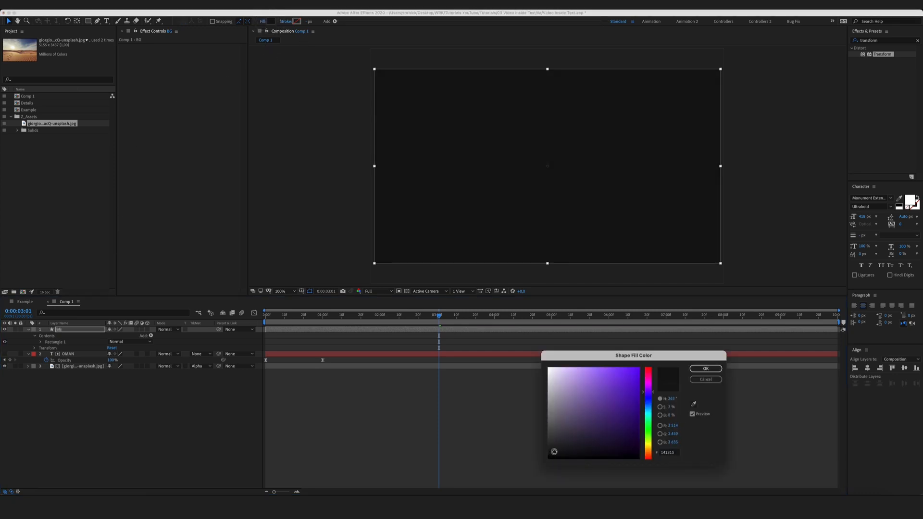
click(710, 373)
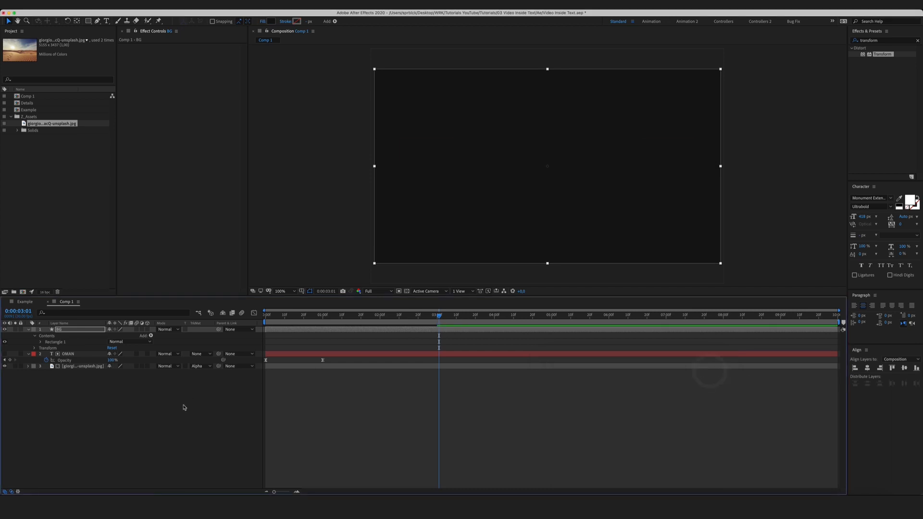
Step: Move the BG layer beneath the desert photo layer and collapse the expanded layer properties
click(155, 385)
drag(76, 332, 78, 388)
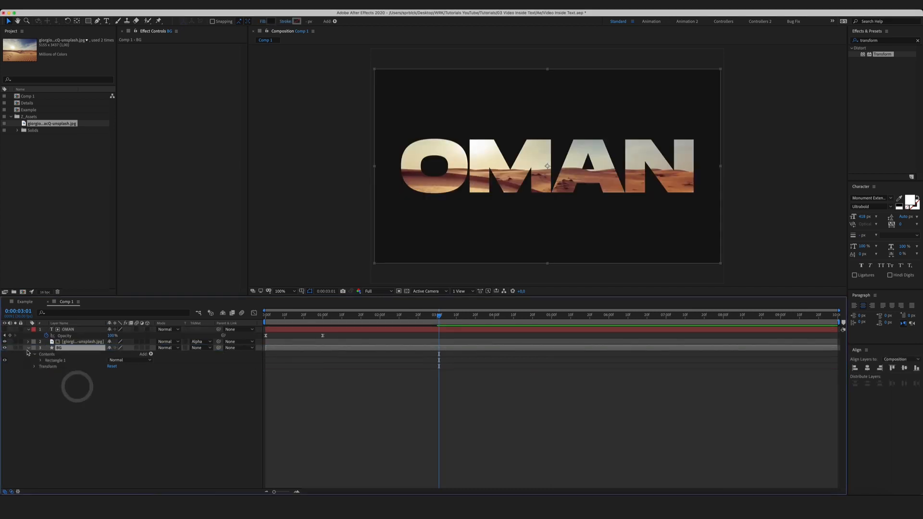
click(28, 348)
click(28, 330)
click(68, 394)
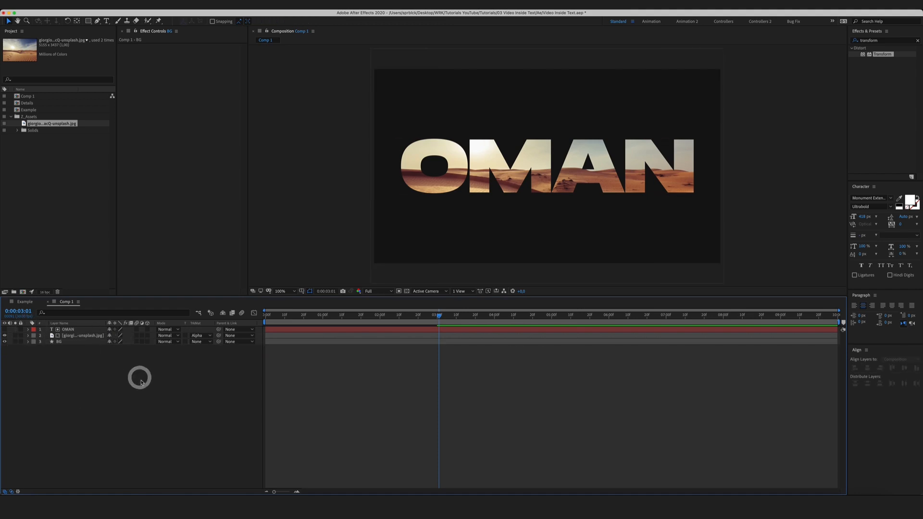
click(154, 387)
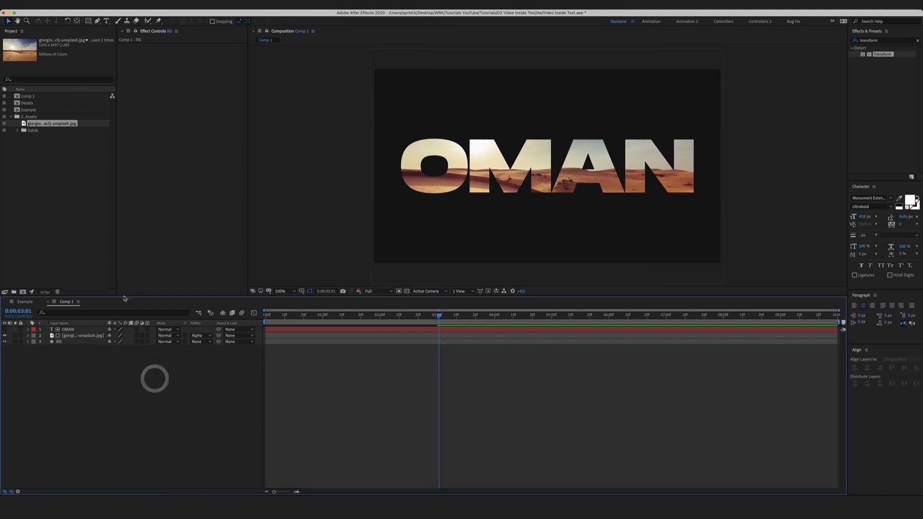
Step: Copy all four arrow layers and both text layers from the Details composition and paste them into Comp 1
click(11, 117)
double_click(27, 103)
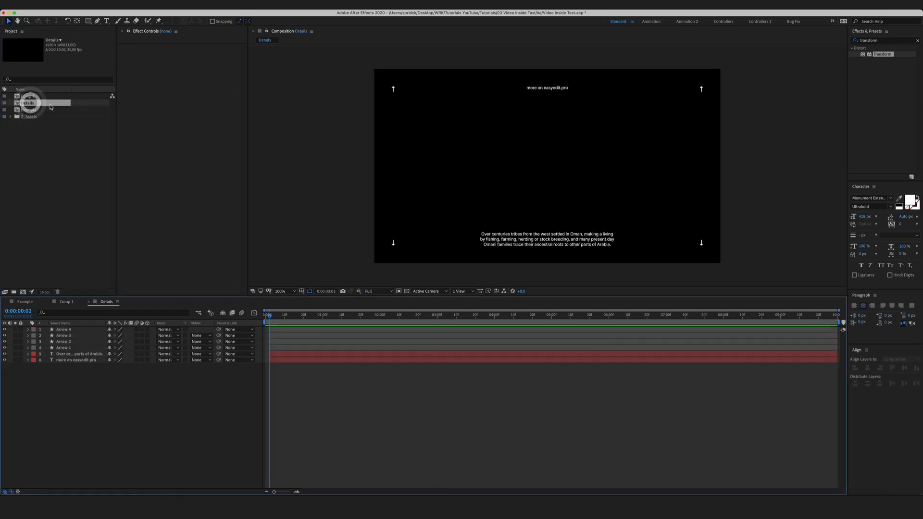
key(shift)
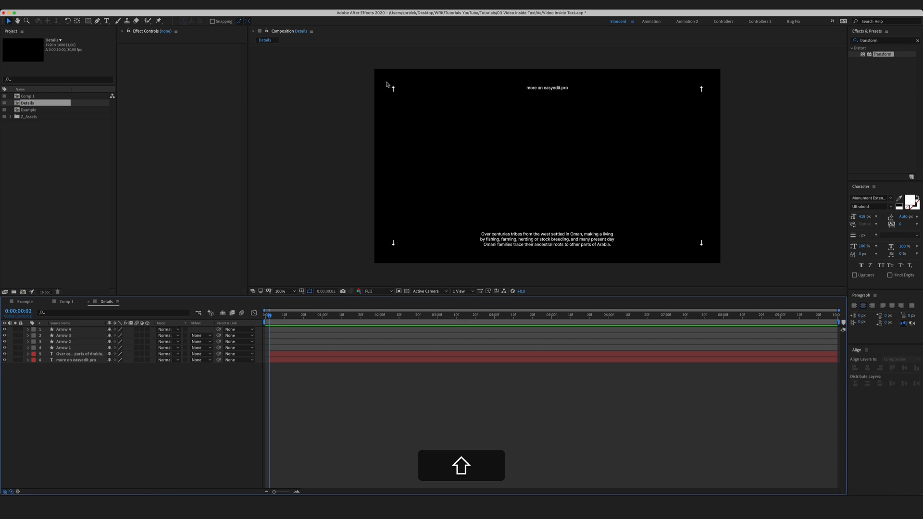
shift+click(87, 330)
shift+click(79, 361)
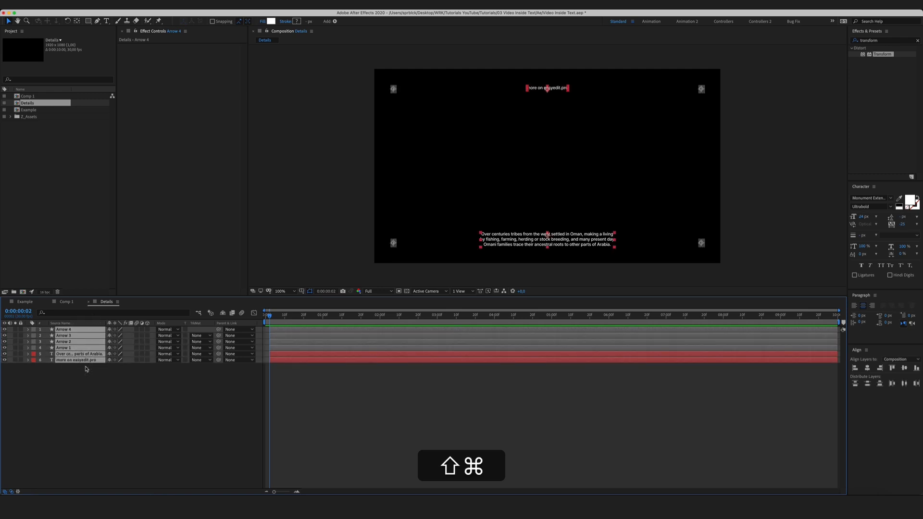
key(shift+super+c)
click(143, 423)
click(67, 302)
click(117, 411)
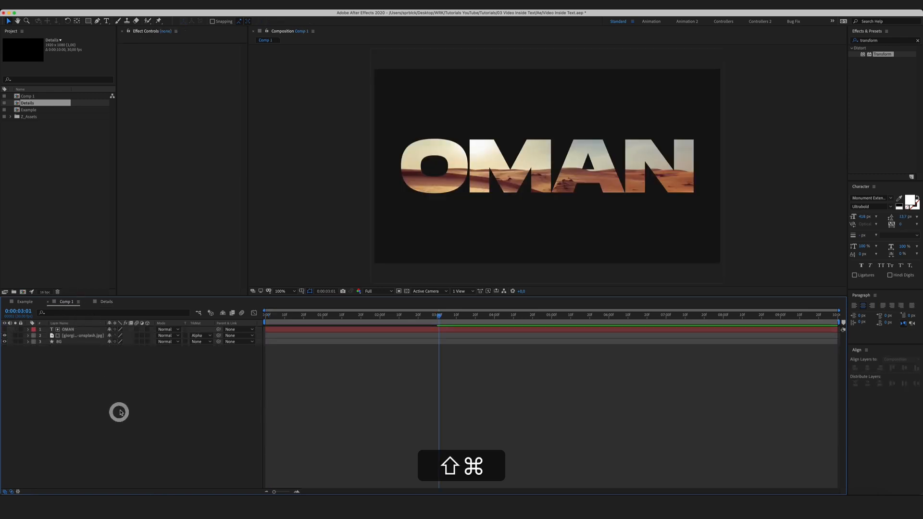
key(shift+super+v)
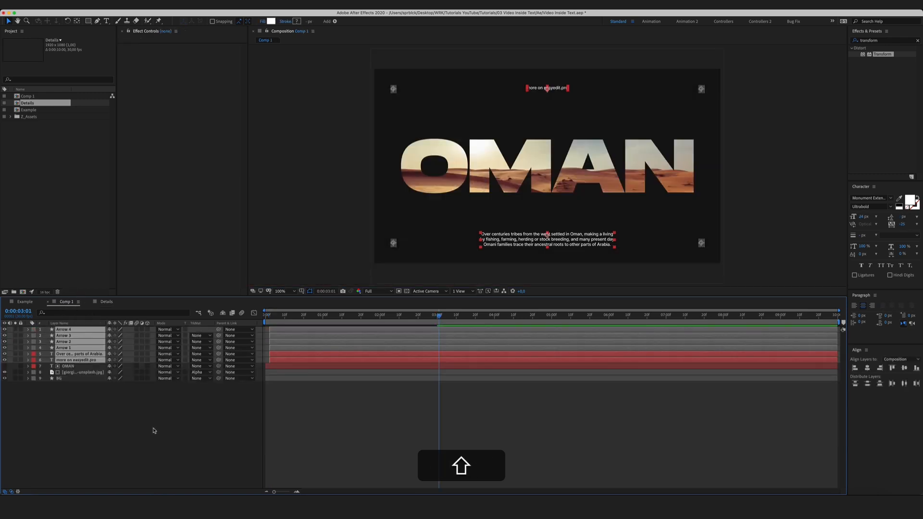
click(152, 428)
Step: Shift the six pasted arrow and text layers so they start at 0:00:00:00
drag(272, 317, 255, 313)
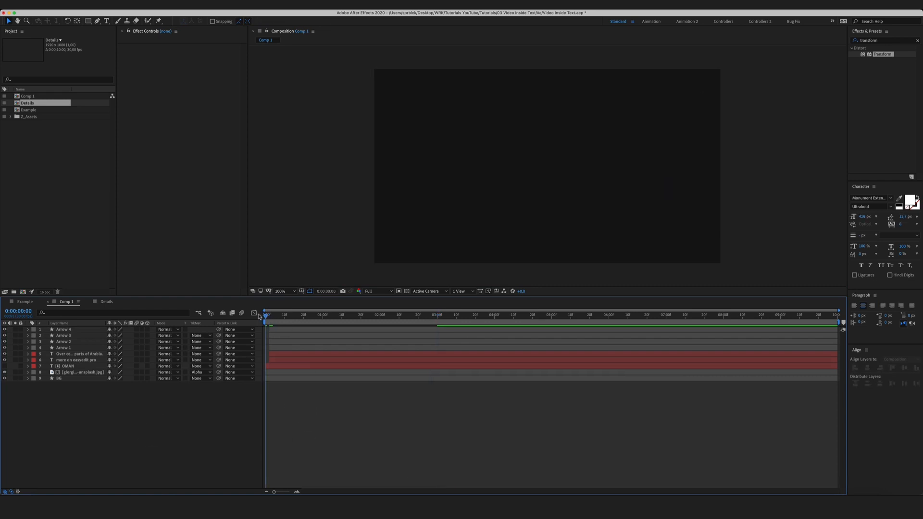
click(299, 361)
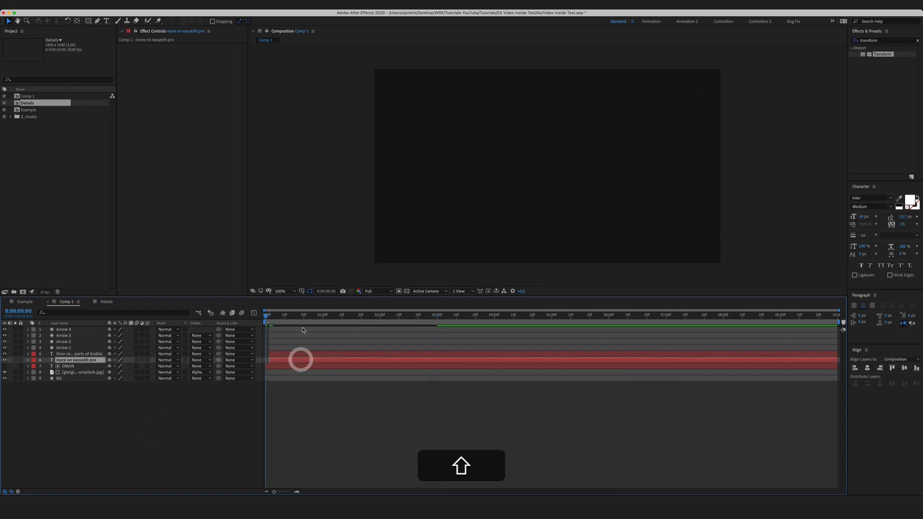
shift+click(303, 326)
key(bracketleft)
click(377, 423)
Step: Preview the animation and start the four arrow layers at 0:00:02:15
key(space)
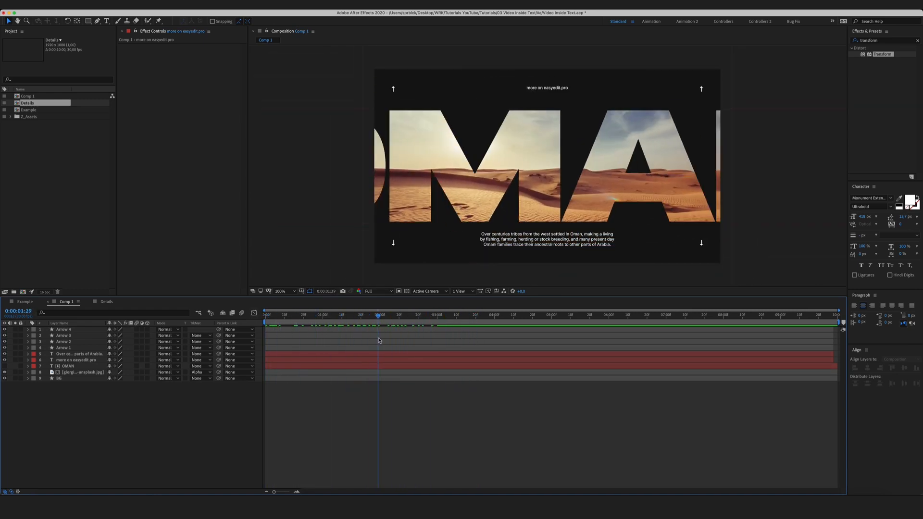
drag(386, 338, 409, 336)
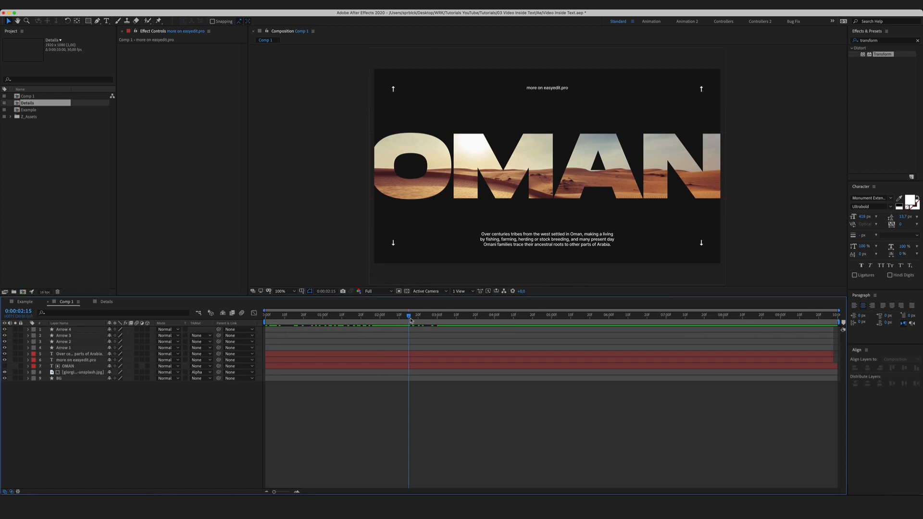
drag(411, 318, 410, 317)
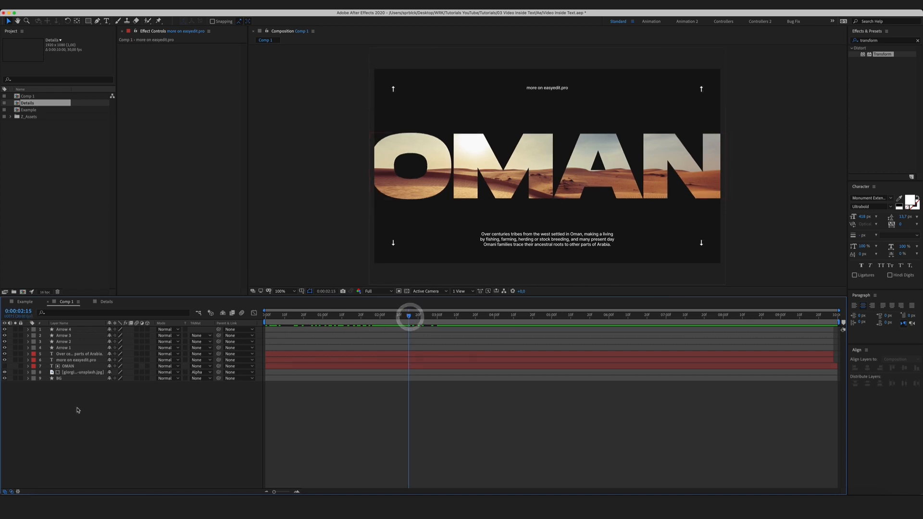
click(71, 348)
shift+click(73, 330)
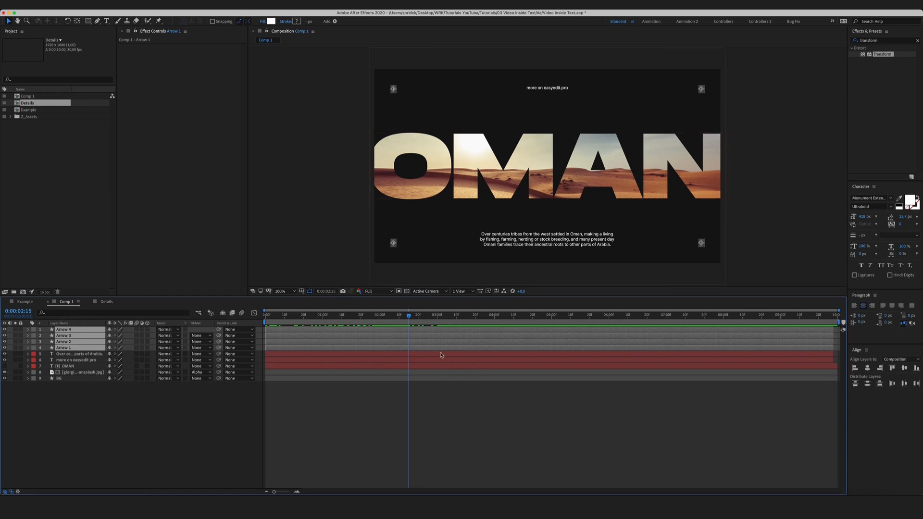
key(bracketleft)
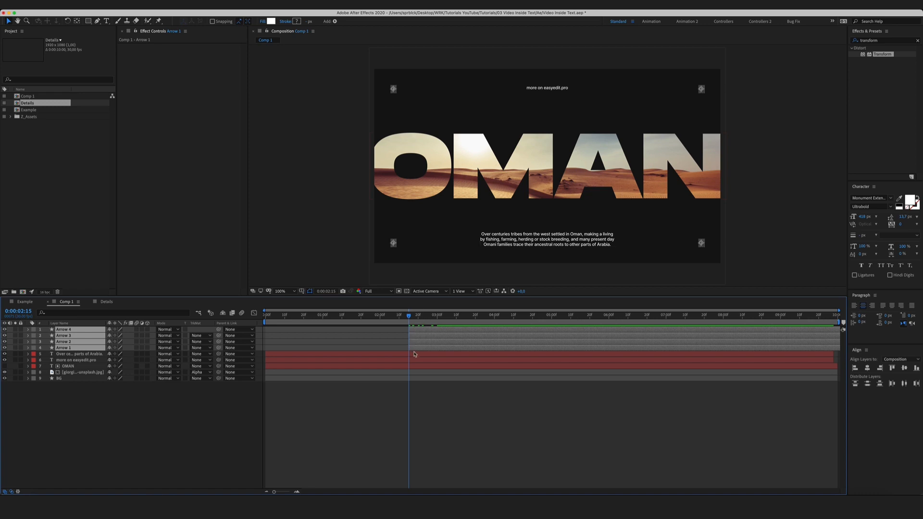
drag(409, 319, 409, 317)
Step: Add Position and Opacity keyframes to all four arrow layers at 0:00:04:15
key(p)
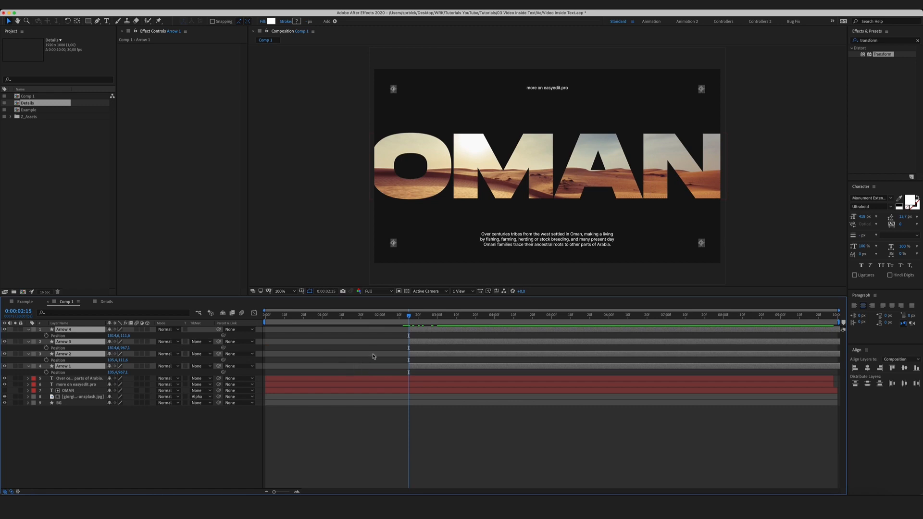
key(shift)
key(shift+t)
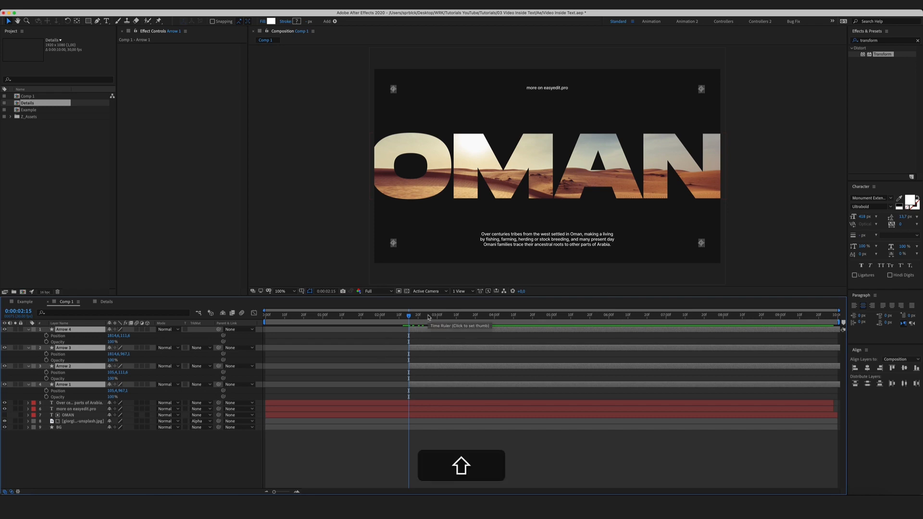
key(shift+Page_Down)
key(shift+Page_Down)
key(shift+Page_Down)
key(shift+Page_Down)
key(shift+Page_Down)
key(shift+Page_Down)
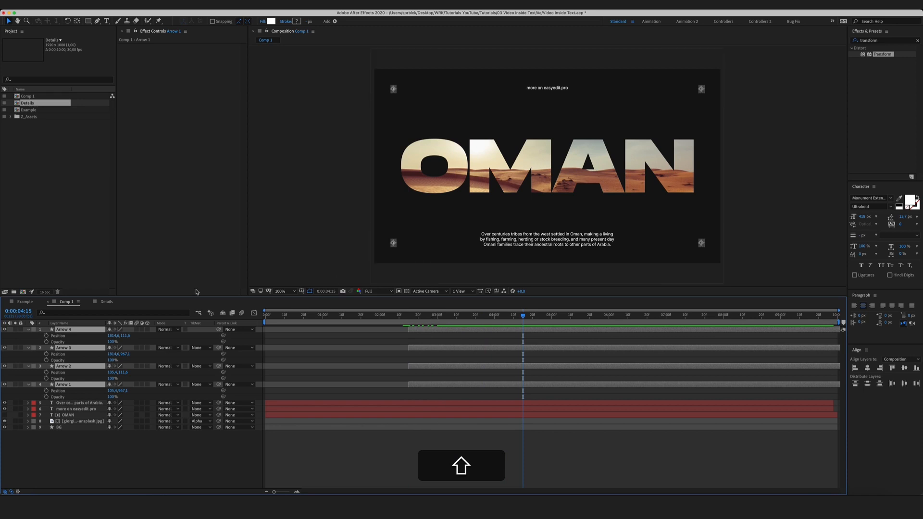
drag(47, 337, 46, 395)
Step: At 0:00:02:15, move Arrow 1 and Arrow 3 up to a Y position of 887.1
drag(439, 318, 413, 317)
click(149, 458)
click(72, 385)
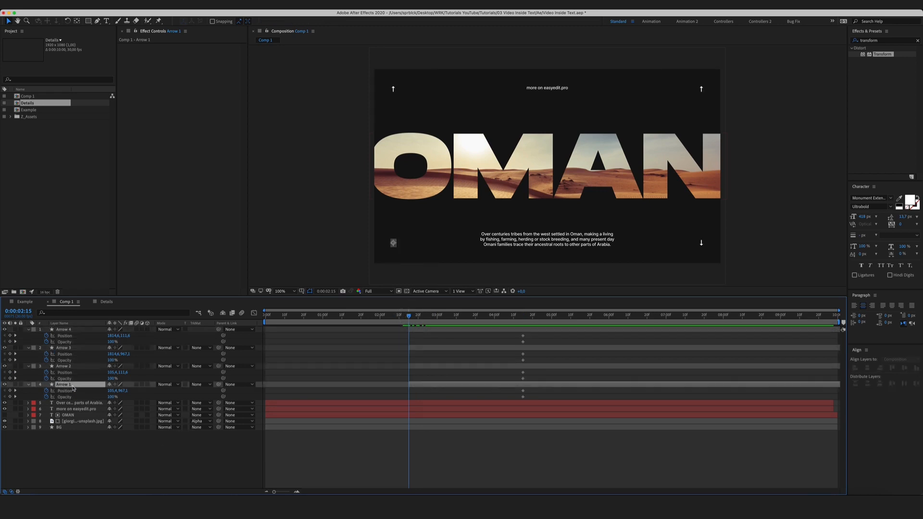
super+click(80, 348)
key(shift+Up)
key(shift+Up)
key(shift+Up)
key(shift+Up)
key(shift+Up)
key(shift+Up)
key(shift+Up)
key(shift+Up)
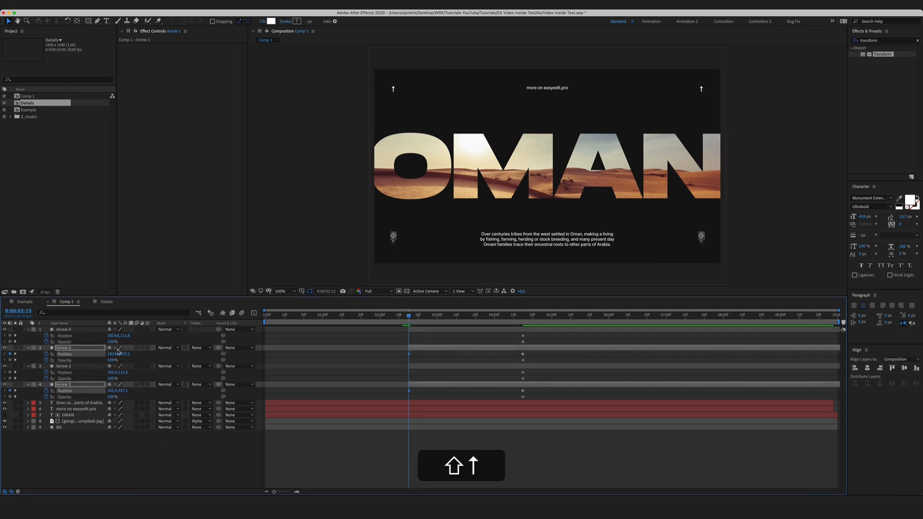
Step: At 0:00:02:15, move Arrow 2 and Arrow 4 down to a Y position of 171.6
click(67, 330)
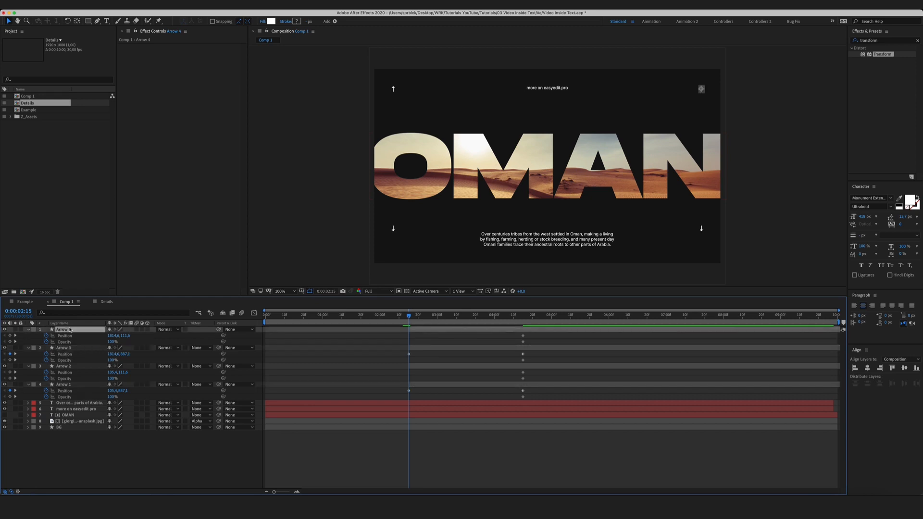
super+click(69, 366)
key(shift+Down)
key(shift+Down)
key(shift+Down)
key(shift+Down)
key(shift+Down)
key(shift+Down)
key(shift+Down)
key(shift+Down)
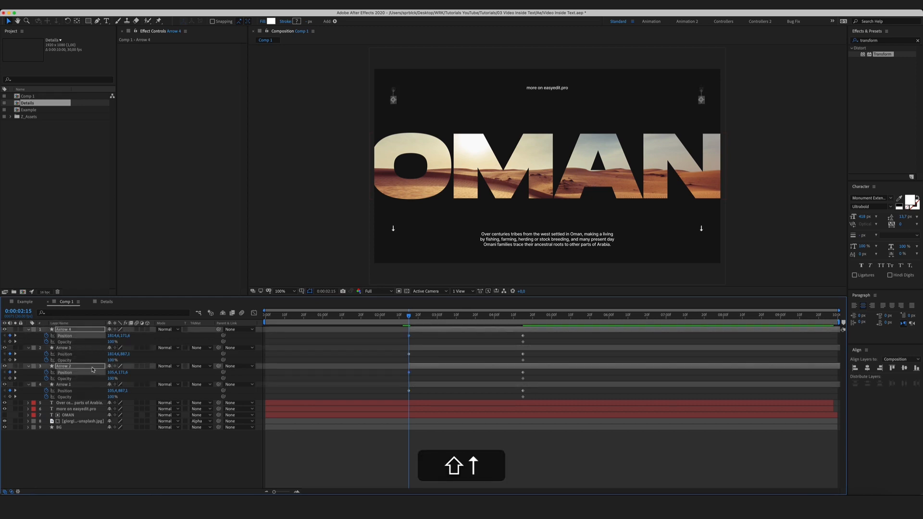
Step: Lower the starting position of Arrow 1 and Arrow 3 to Y 927.1
click(76, 347)
super+click(78, 385)
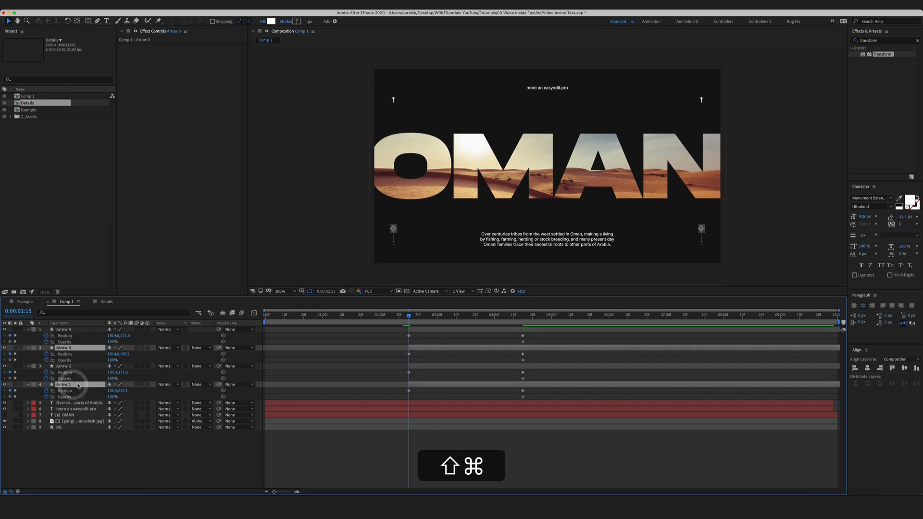
key(shift+Down)
key(shift+Down)
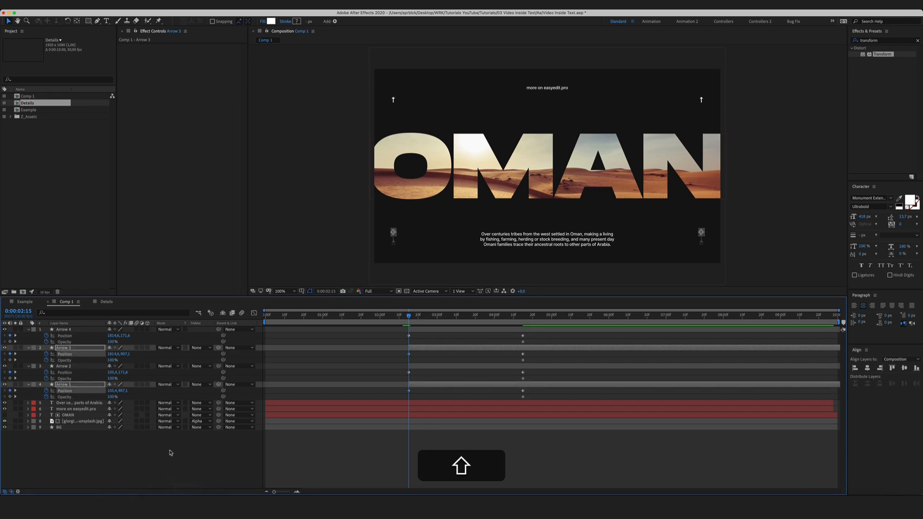
key(shift+Down)
key(shift+Down)
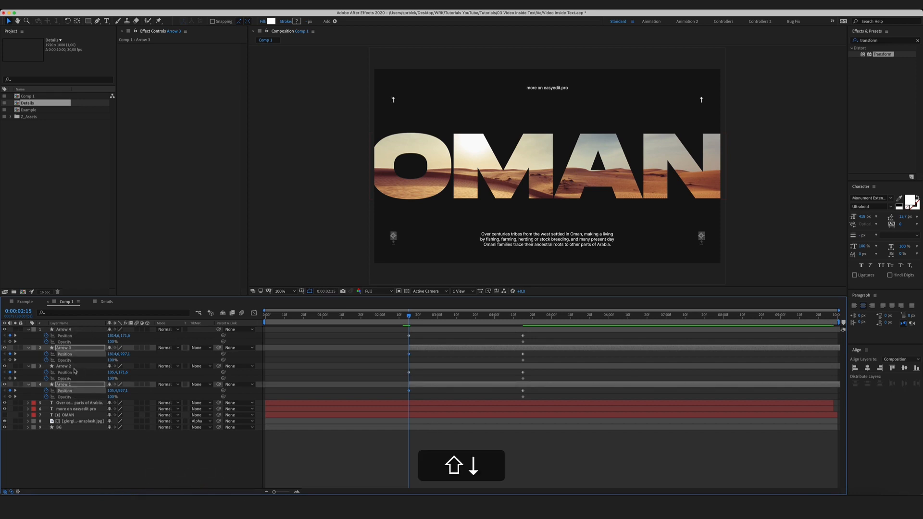
Step: Raise the starting position of Arrow 2 and Arrow 4 to Y 151.6
click(74, 367)
super+click(73, 330)
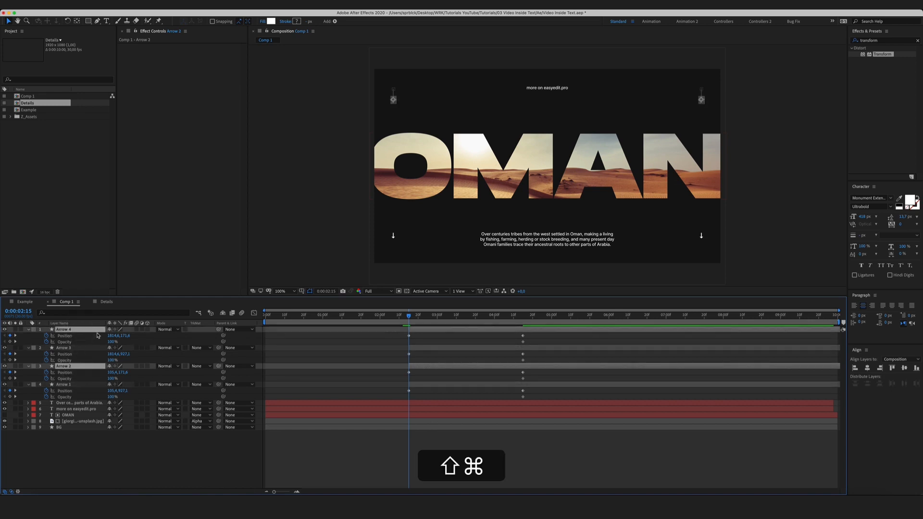
key(shift+Up)
key(shift+Up)
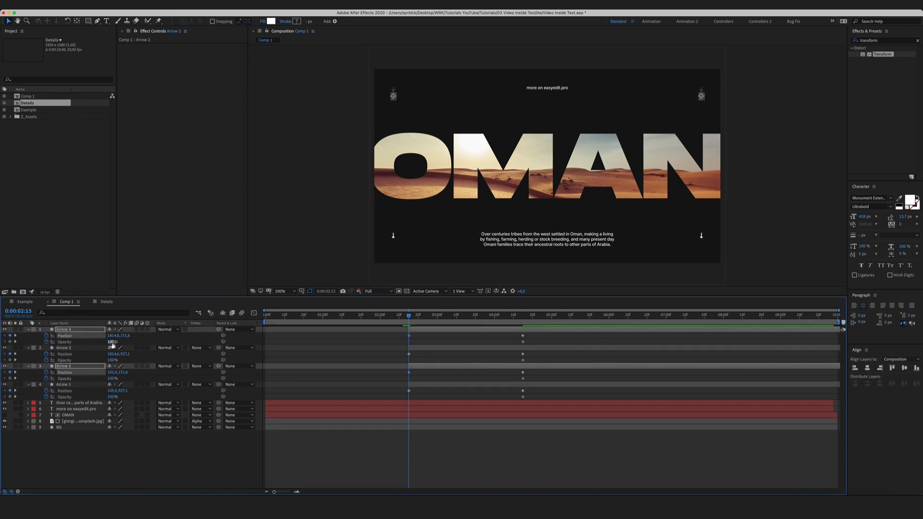
Step: Set the Opacity of all four arrow layers to 0% at 0:00:02:15
drag(111, 342, 50, 341)
drag(111, 360, 27, 354)
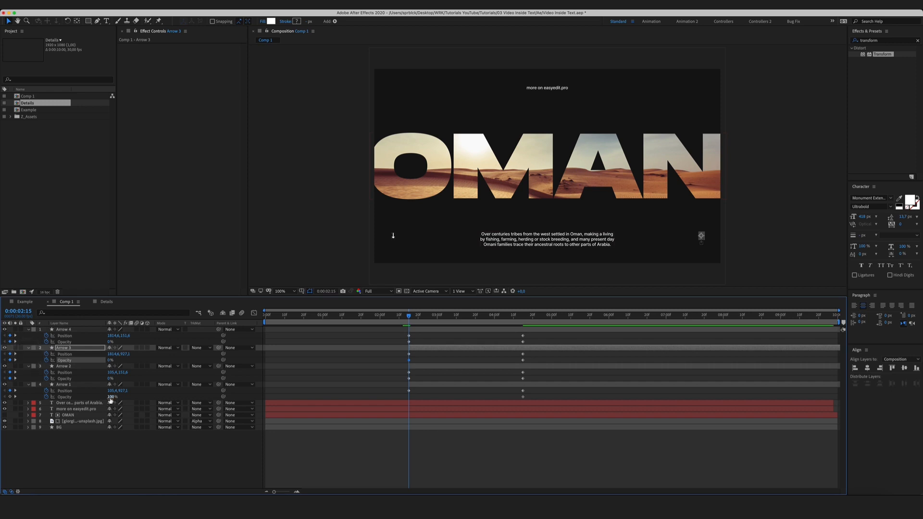
drag(112, 398, 15, 385)
Step: Apply Easy Ease to all Position and Opacity keyframes of the four arrow layers
click(514, 457)
drag(535, 400, 375, 327)
right_click(409, 335)
mouse_move(447, 428)
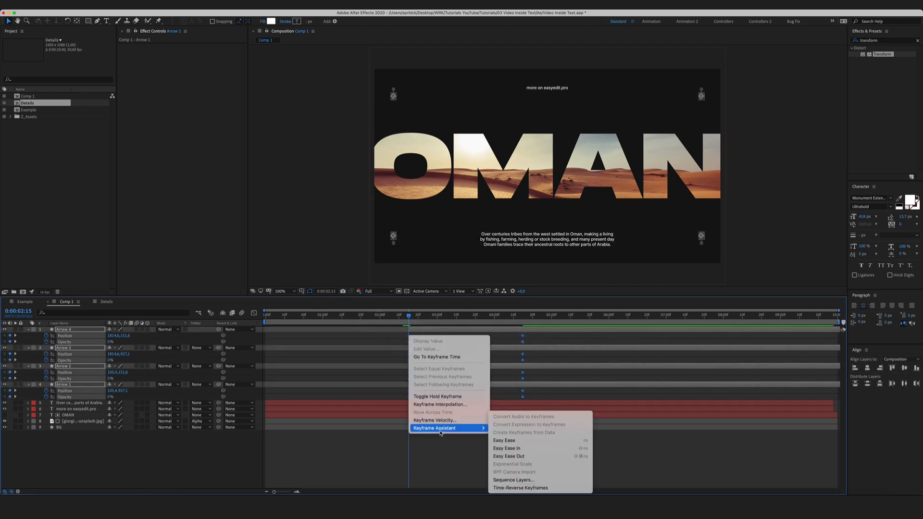
click(523, 441)
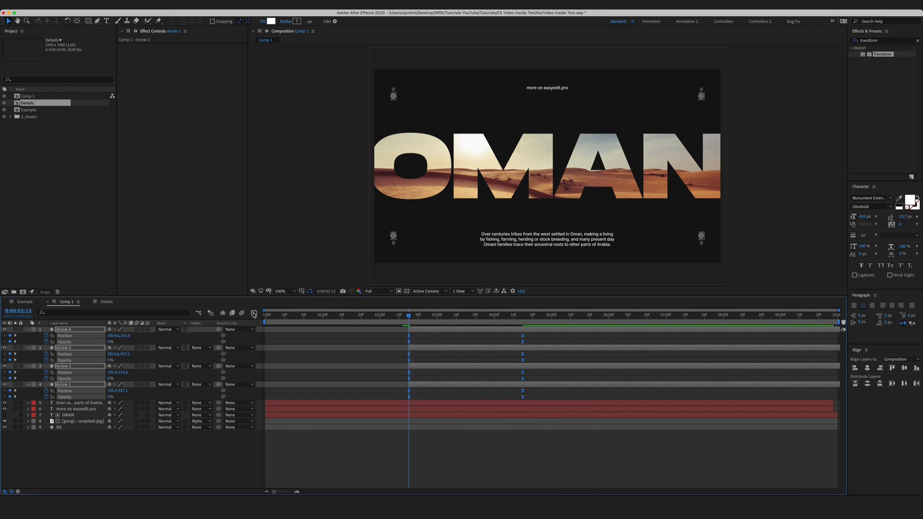
Step: Reshape the easing curve of the arrows' keyframes in the Graph Editor
click(254, 313)
drag(585, 433, 435, 465)
click(234, 441)
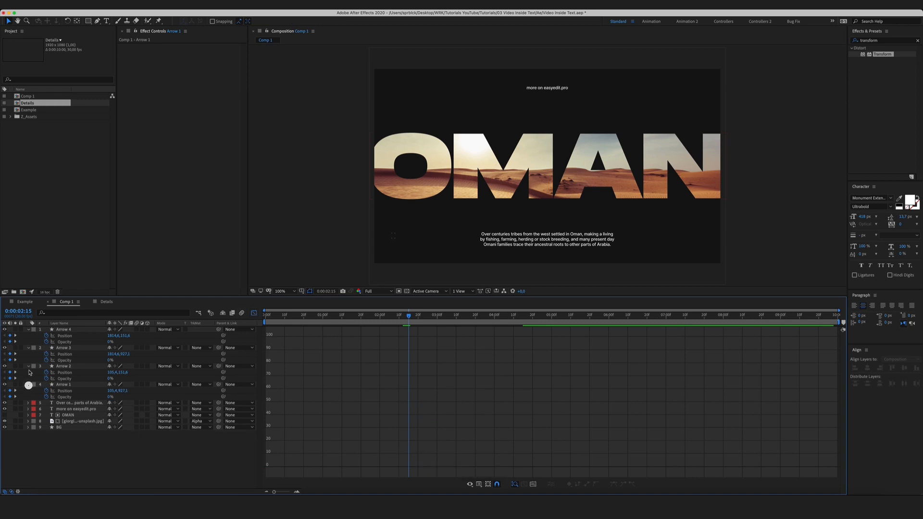
Step: Collapse the properties of the four arrow layers and return the timeline to the layer bar view
click(29, 385)
click(28, 366)
click(29, 348)
click(28, 329)
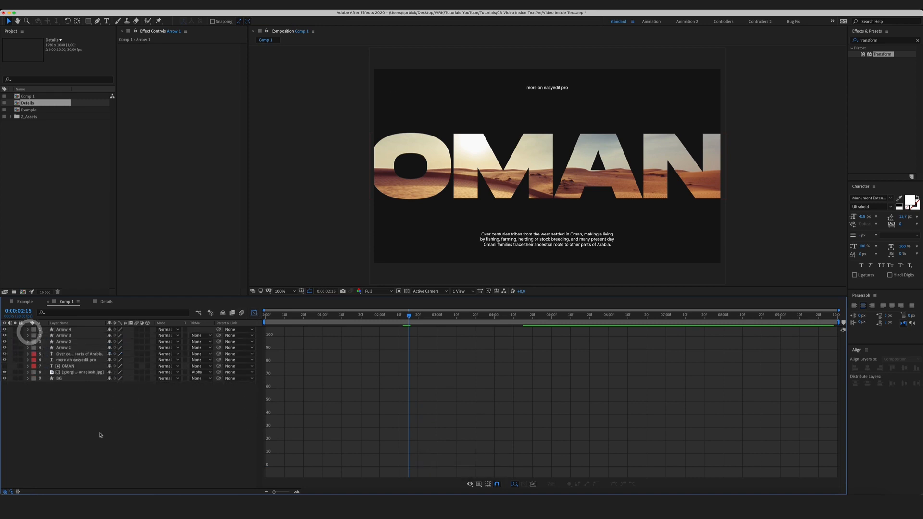
click(124, 412)
click(168, 434)
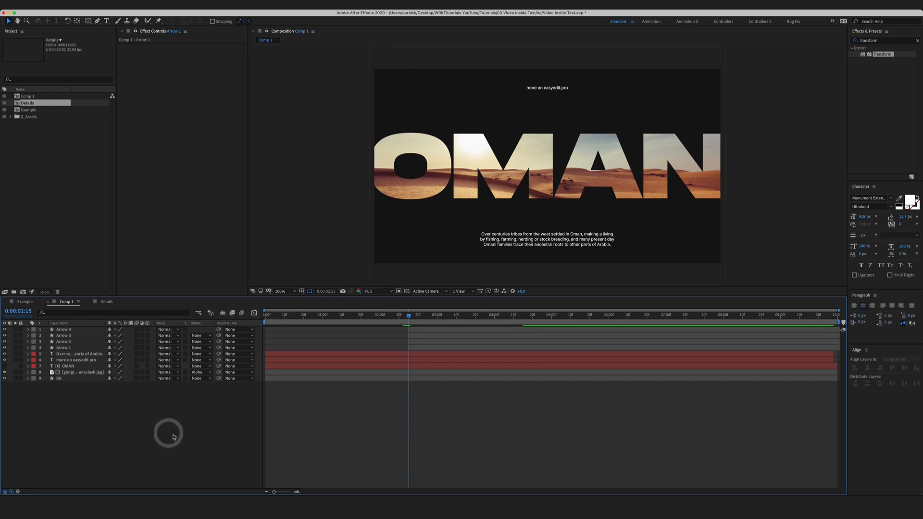
Step: Shift the Oman paragraph and "more on easyedit.pro" text layers so they start at 0:00:02:15
click(75, 355)
shift+click(84, 360)
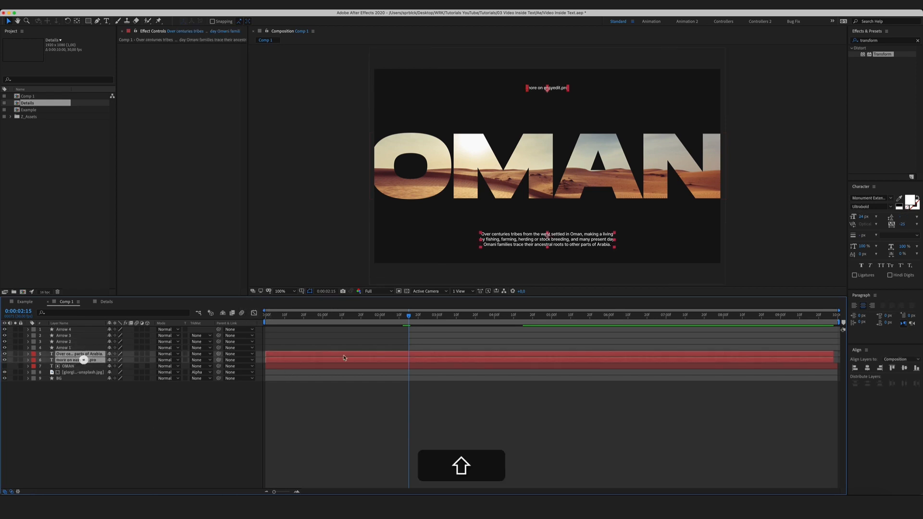
drag(303, 363, 421, 356)
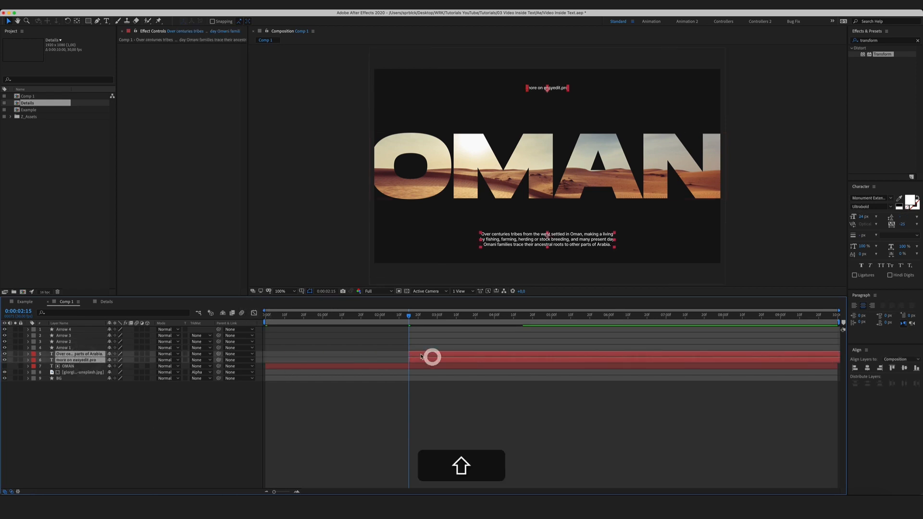
Step: Move the "more on easyedit.pro" text layer above the Oman paragraph layer and add an Opacity text animator to it
click(167, 434)
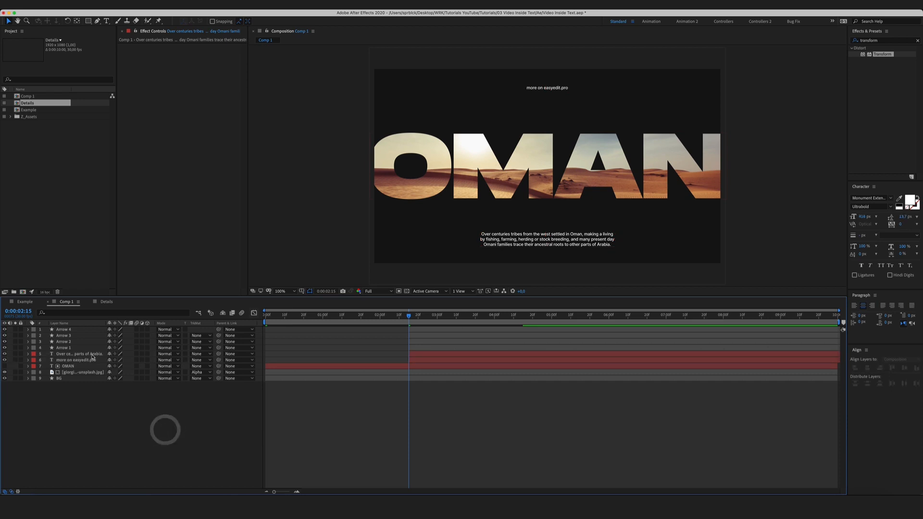
drag(77, 362, 73, 354)
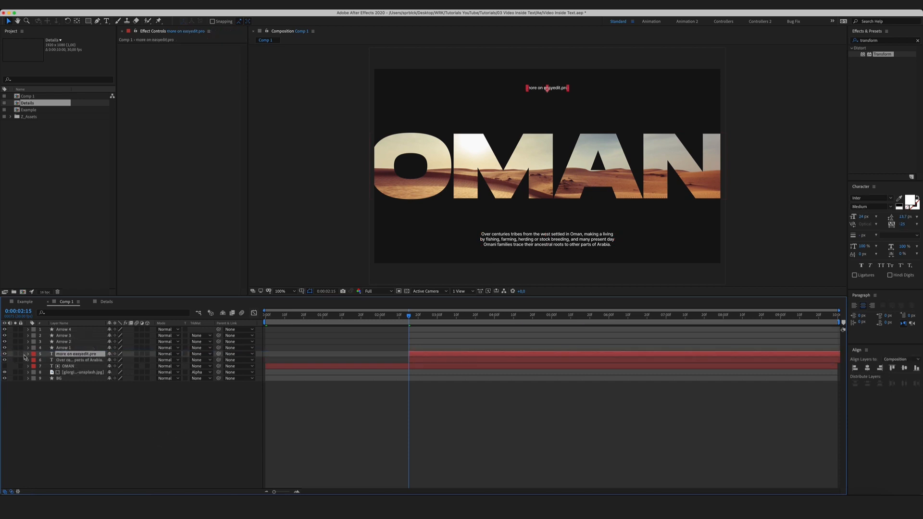
click(28, 354)
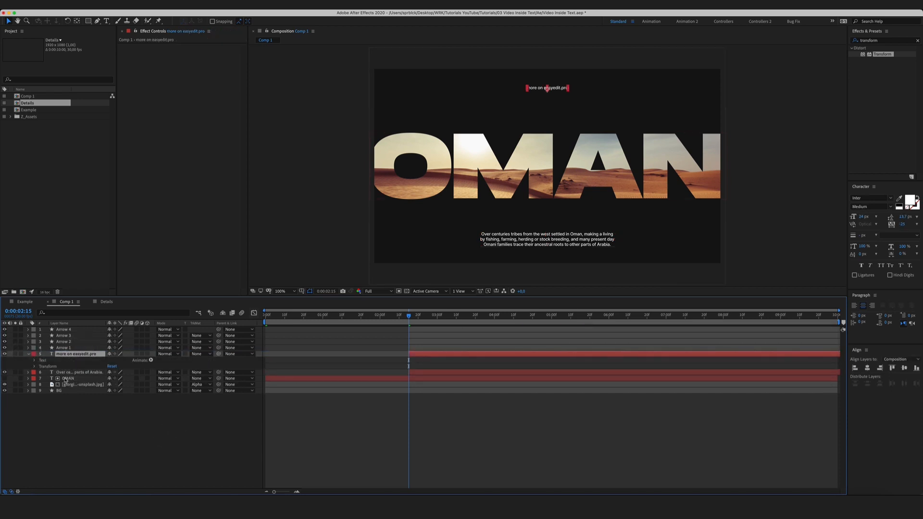
click(44, 361)
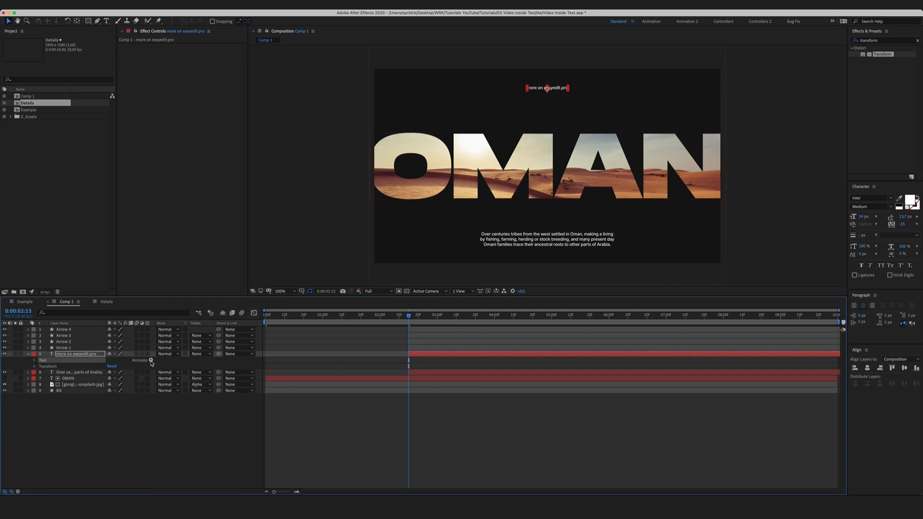
click(150, 360)
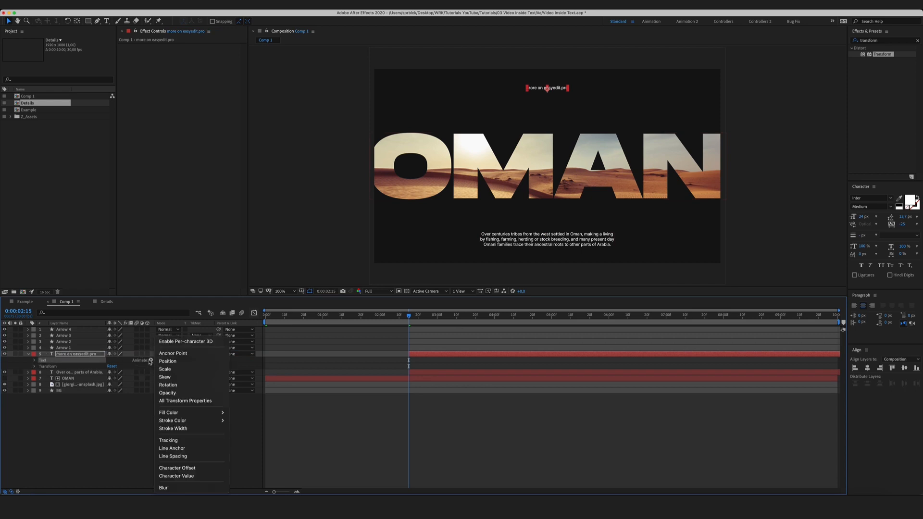
click(190, 394)
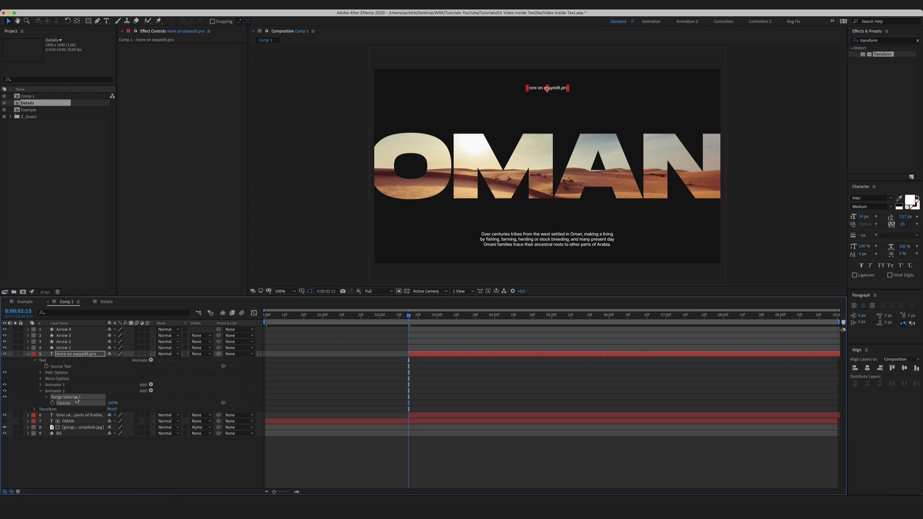
Step: Delete the older Animator 1 from the "more on easyedit.pro" layer and add a Tracking property to the new animator
click(55, 384)
key(Delete)
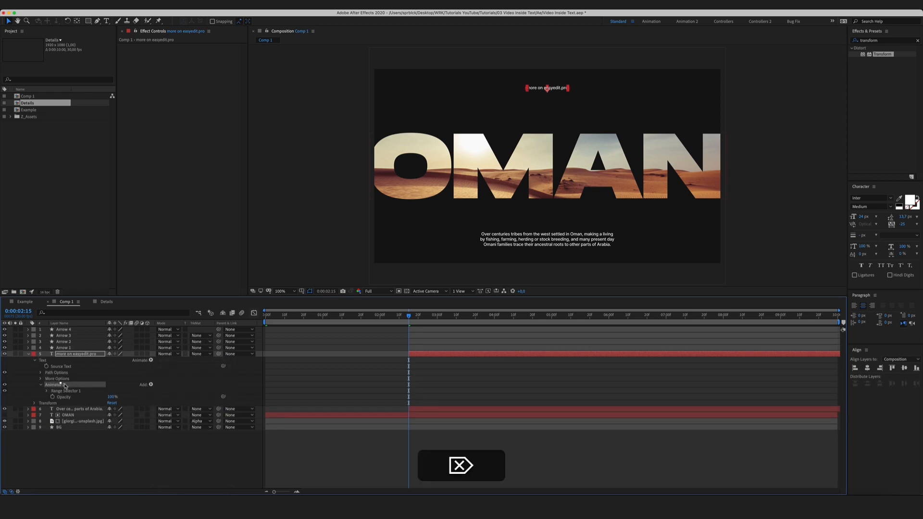
click(151, 385)
mouse_move(163, 385)
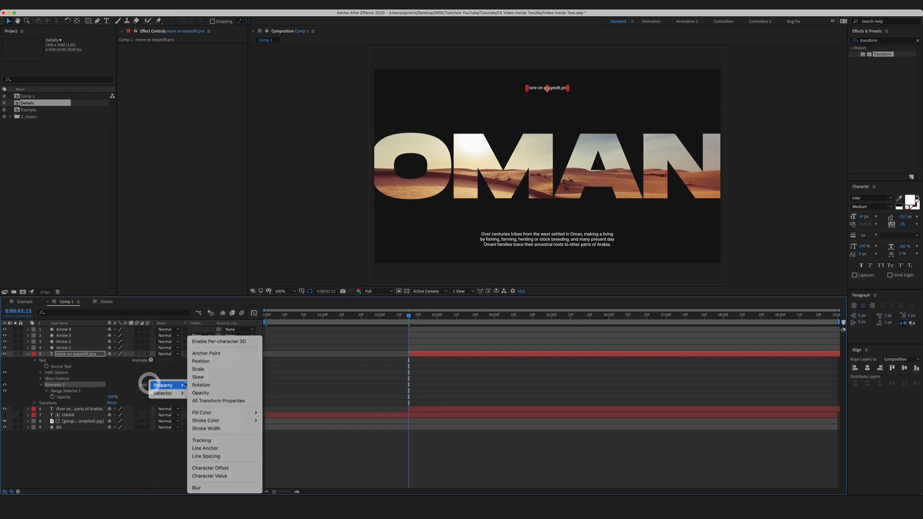
click(223, 436)
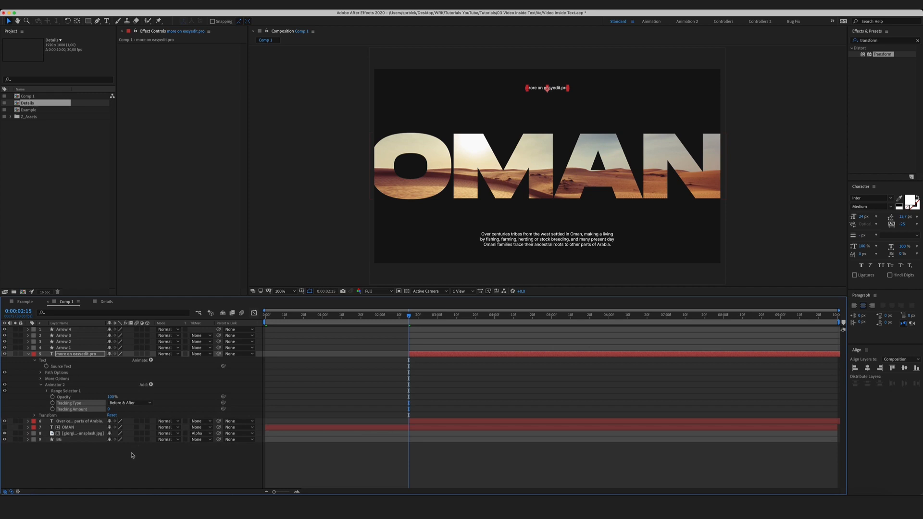
Step: Set the new animator's Tracking Amount to 2 and its Opacity to 0%
click(110, 409)
text(2)
drag(111, 396, 6, 392)
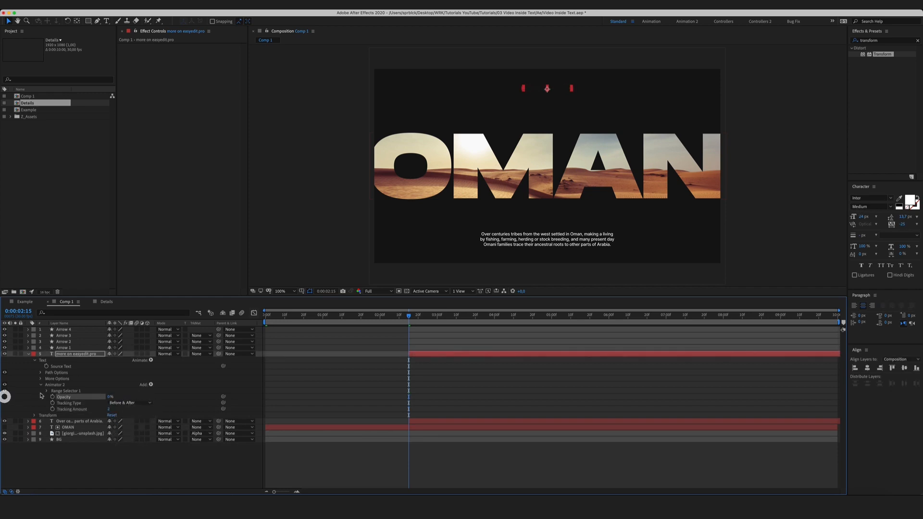
Step: Base the animator's Range Selector on Lines in its Advanced settings
click(46, 391)
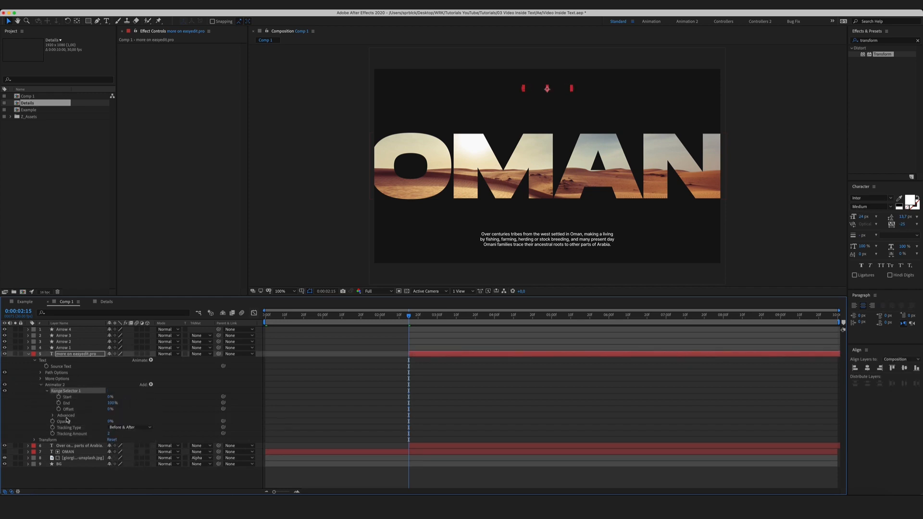
click(53, 415)
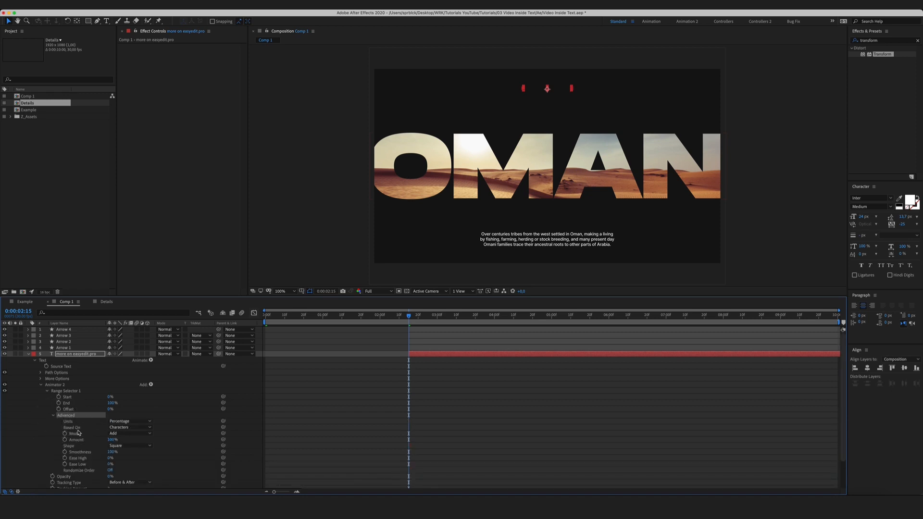
click(77, 427)
click(116, 428)
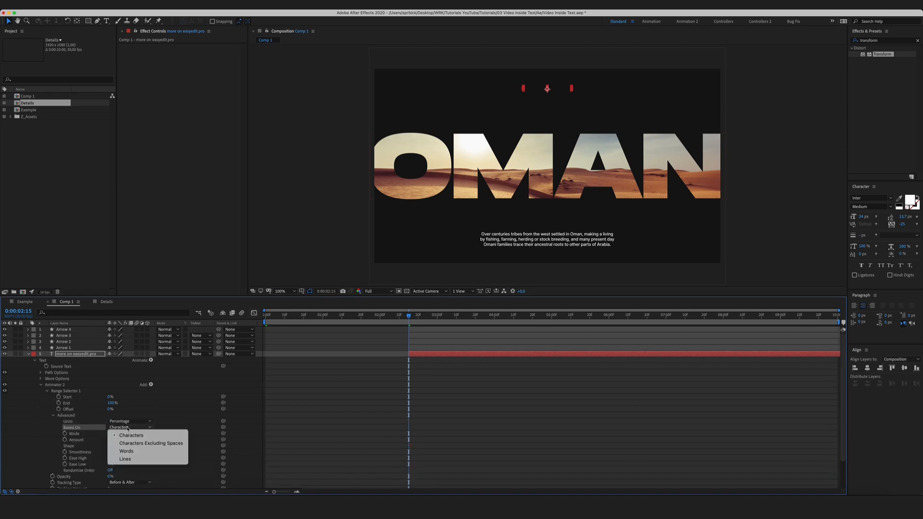
click(124, 463)
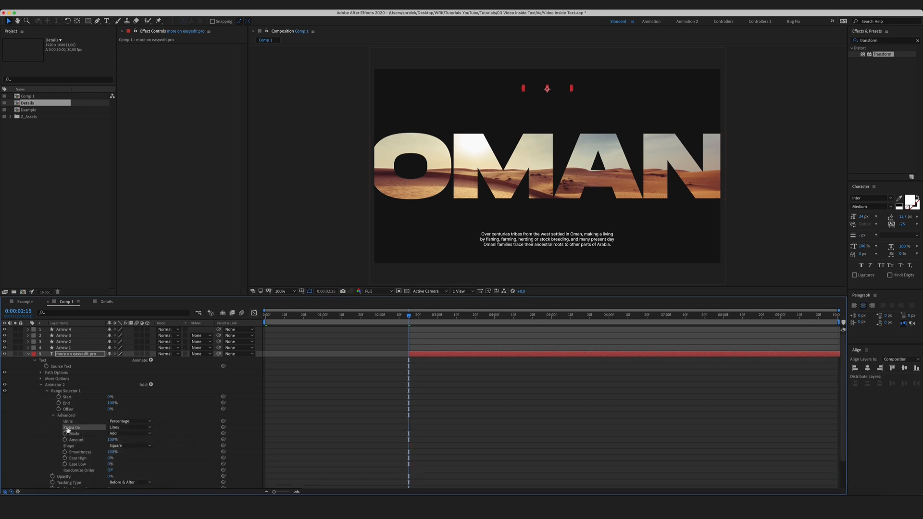
Step: Keyframe the Range Selector's Start from 0% at 0:00:02:15 to 100% at 0:00:04:25
click(58, 397)
key(shift+Page_Down)
key(shift+Page_Down)
key(shift+Page_Down)
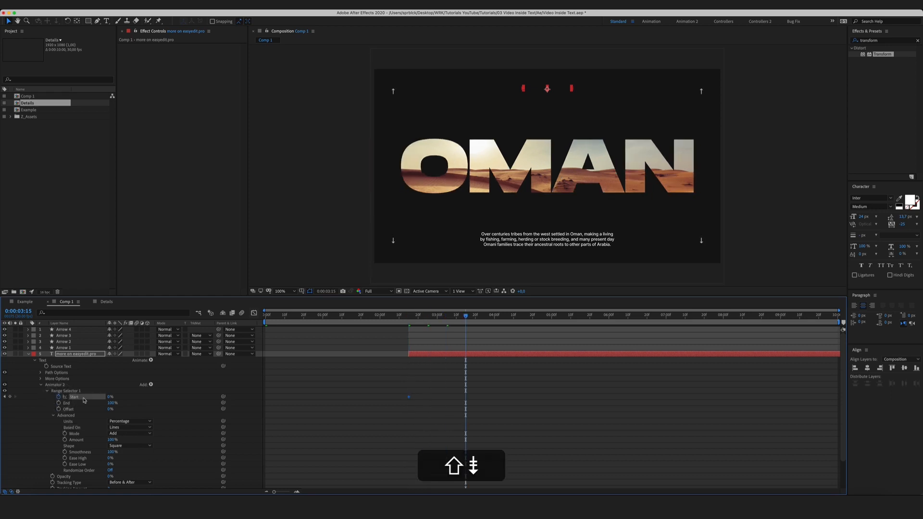
key(shift+Page_Down)
key(shift+Page_Down)
key(shift+Page_Down)
key(shift+Page_Down)
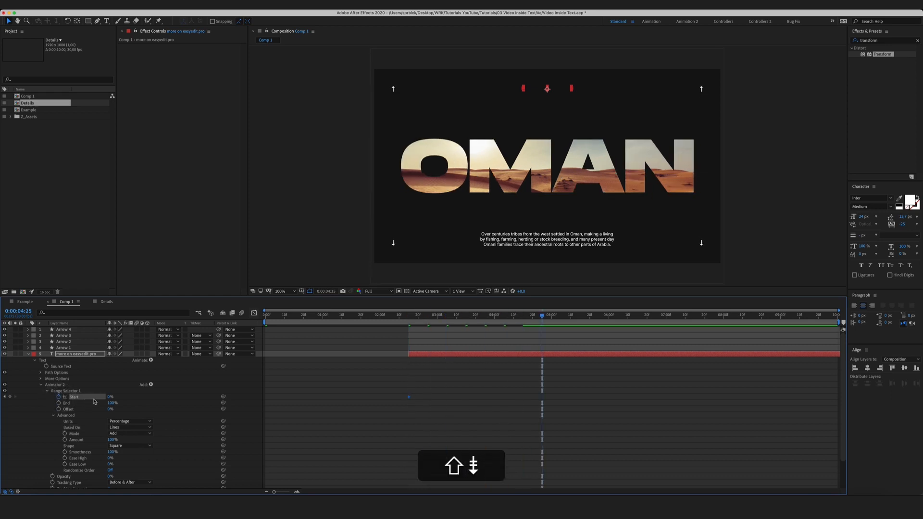
drag(110, 396, 115, 397)
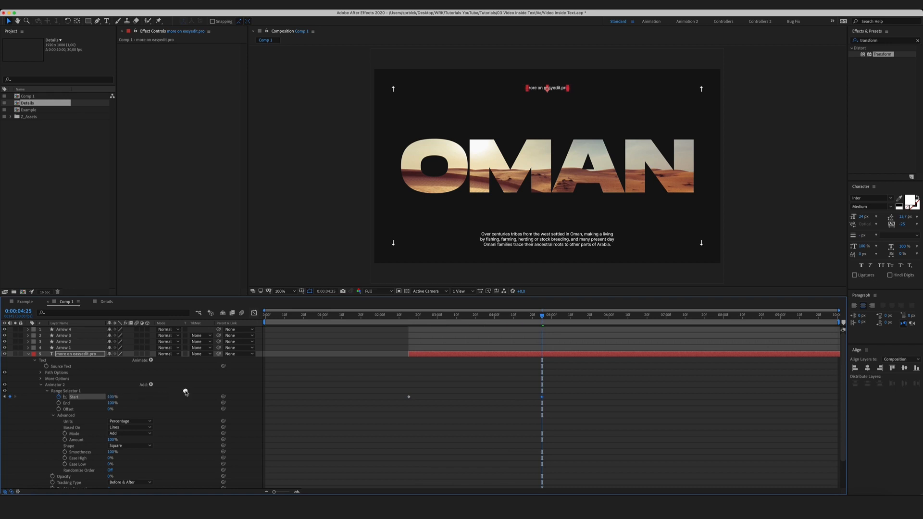
Step: Apply Easy Ease to both Start keyframes and reshape their speed curve in the Graph Editor to peak early and slow down gradually
drag(592, 386, 392, 407)
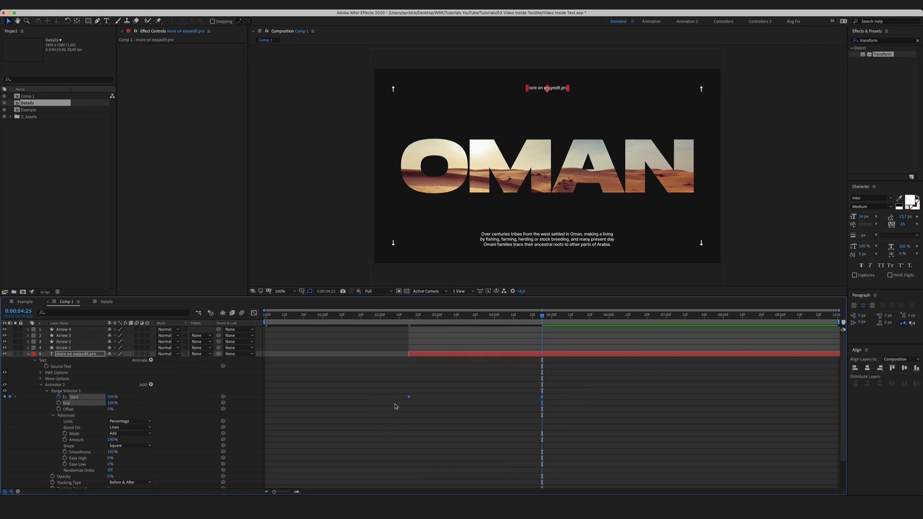
key(F9)
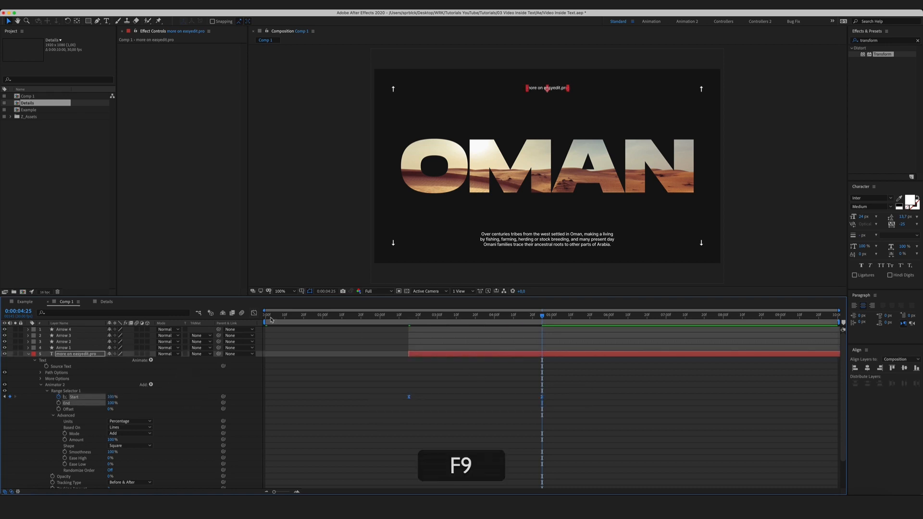
click(254, 313)
drag(597, 424, 337, 462)
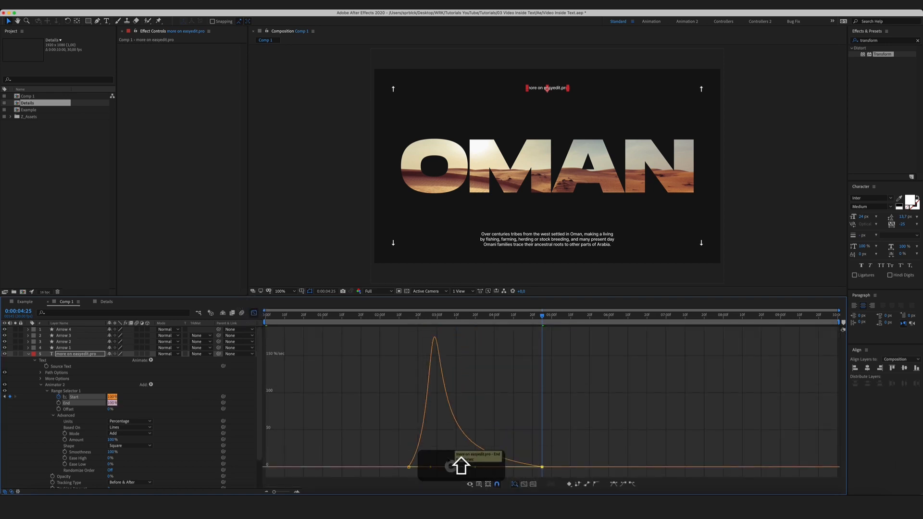
click(254, 313)
drag(539, 316, 498, 316)
click(392, 369)
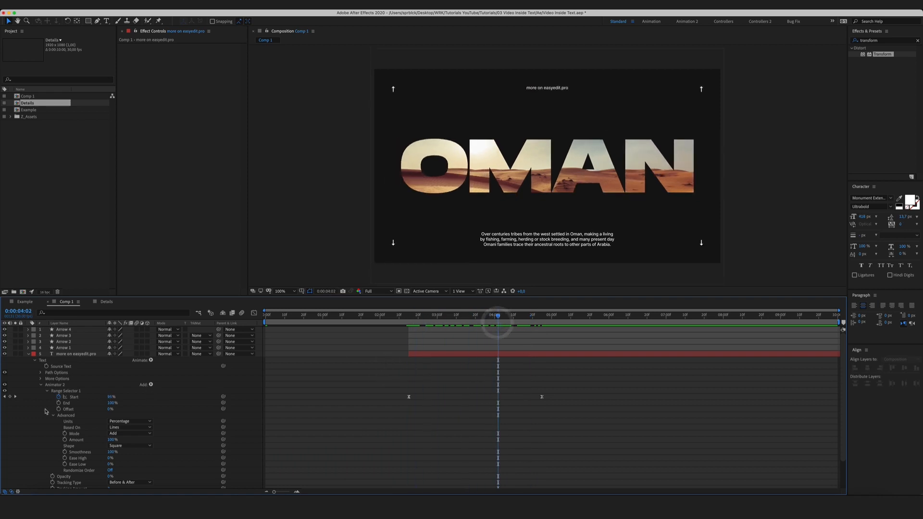
Step: Copy the animator from the "more on easyedit.pro" layer and paste it onto the Oman paragraph layer at 0:00:02:15
click(59, 386)
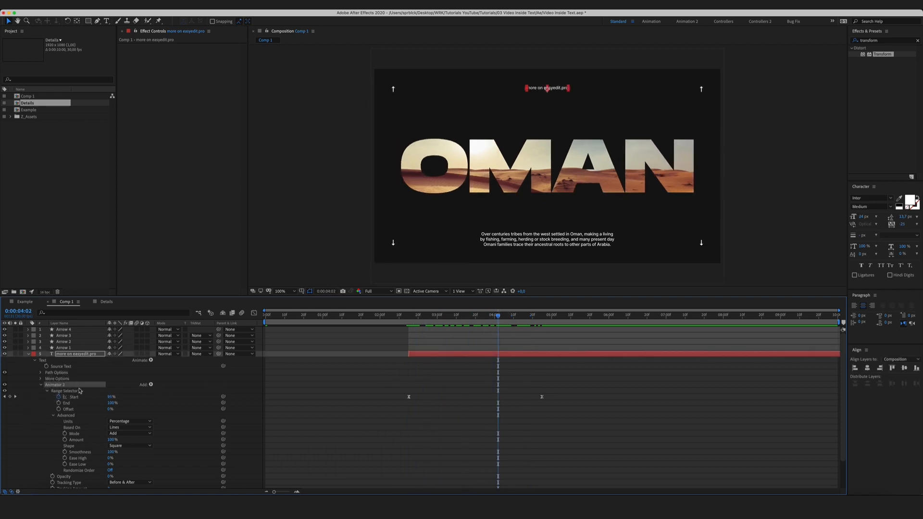
key(super+c)
click(28, 357)
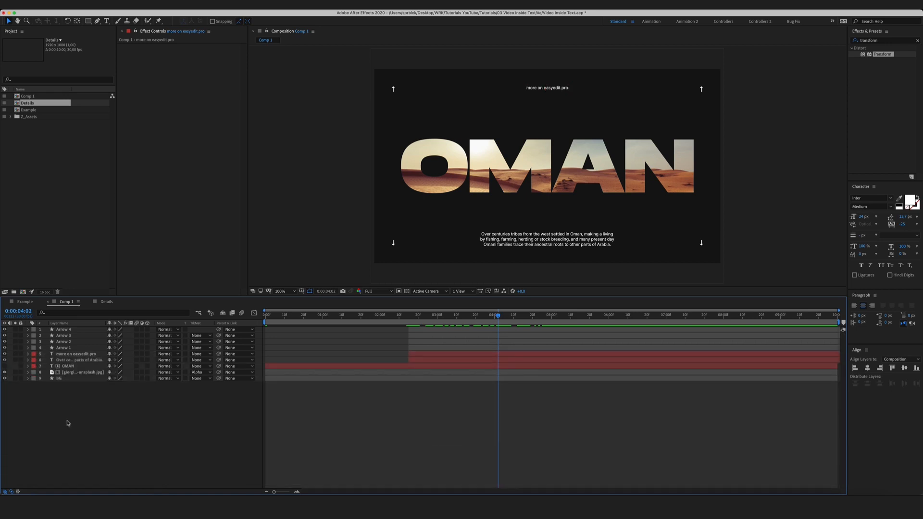
click(67, 393)
click(70, 361)
shift+click(412, 320)
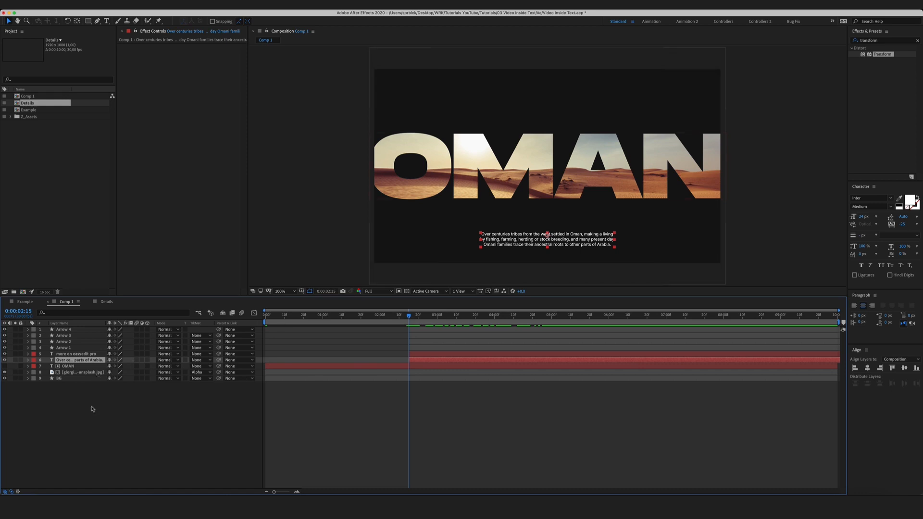
key(super+v)
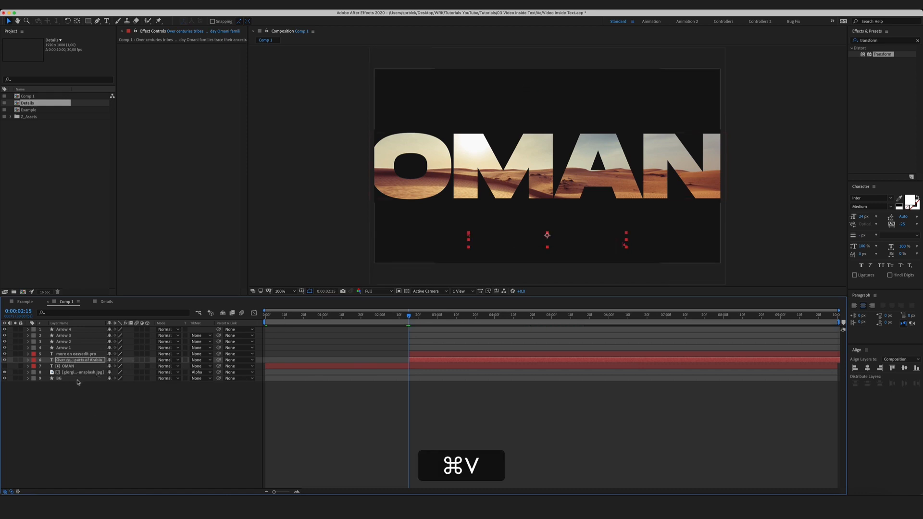
Step: Reveal the paragraph layer's modified properties and delete its older Animator 1
key(u)
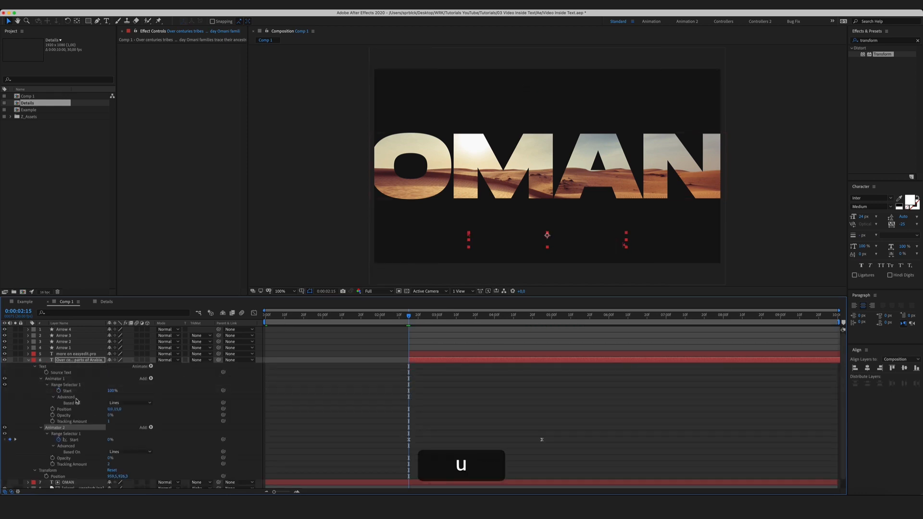
click(64, 379)
key(Delete)
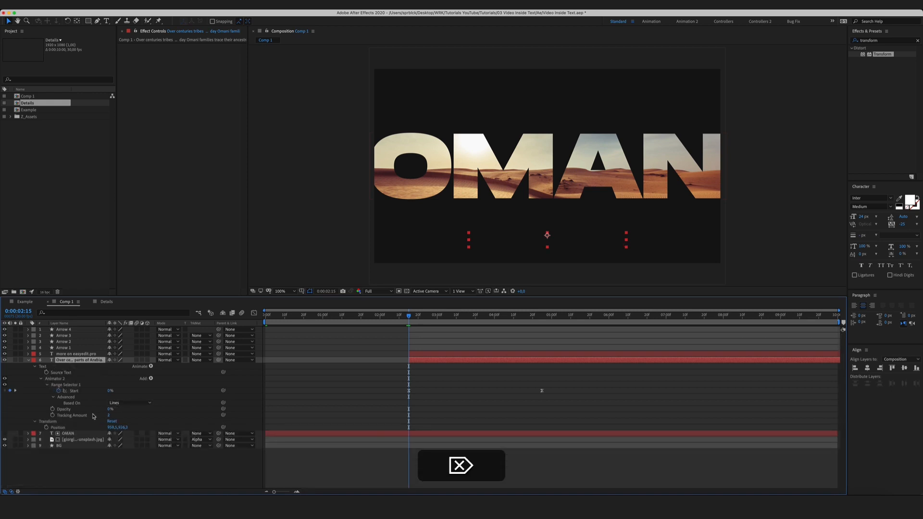
Step: Add a Position property to the paragraph layer's remaining animator and set it to 0,15
click(58, 379)
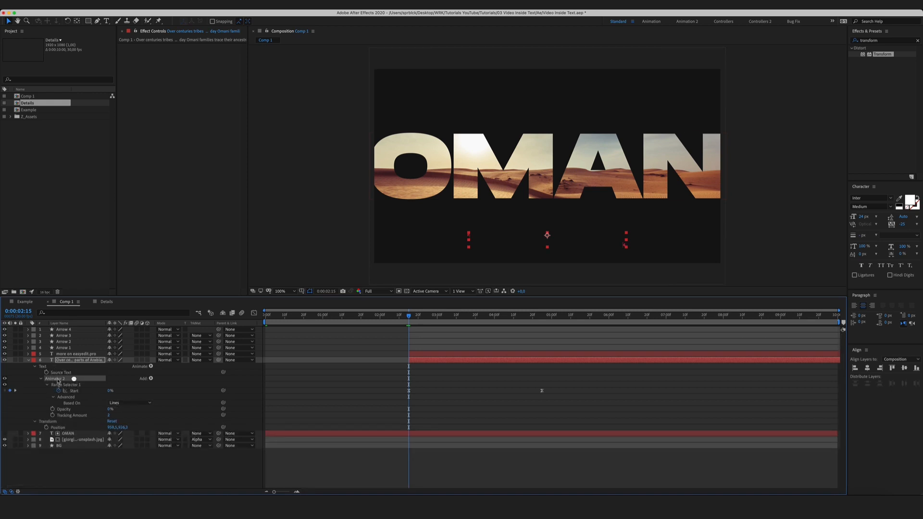
click(152, 380)
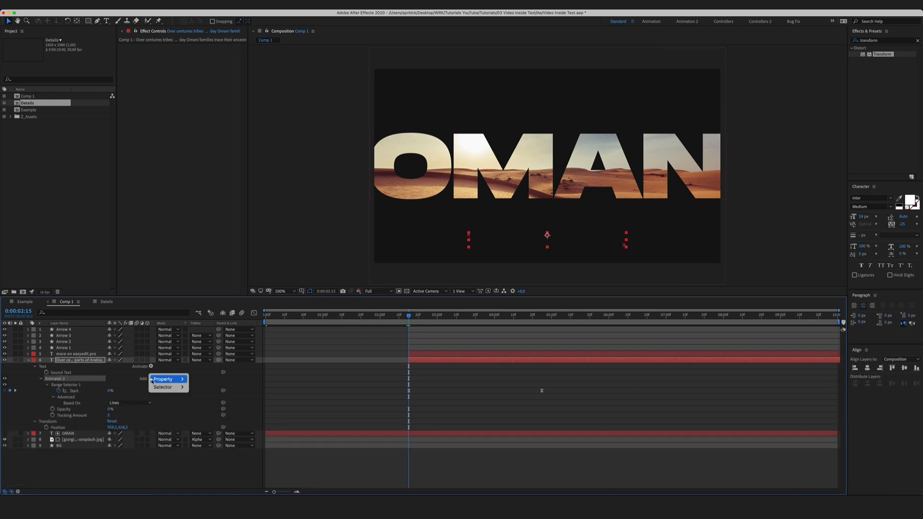
mouse_move(168, 380)
click(219, 362)
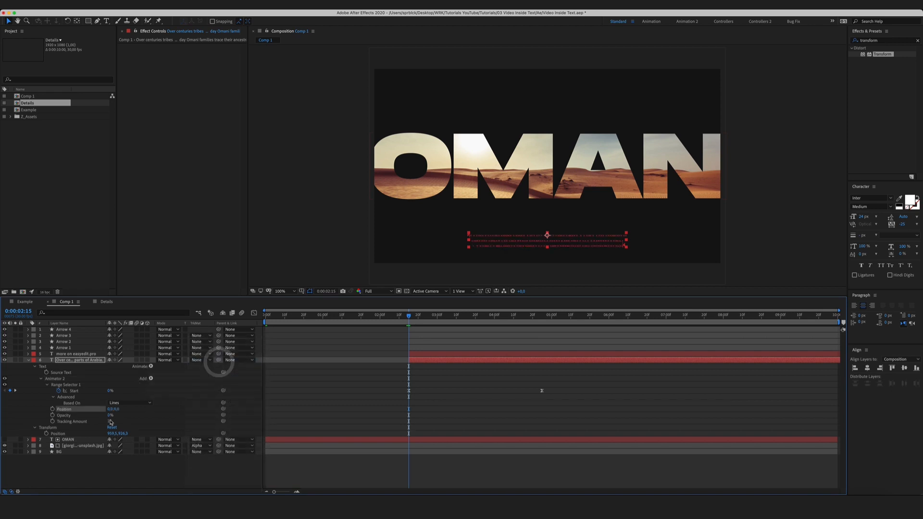
click(116, 409)
text(1)
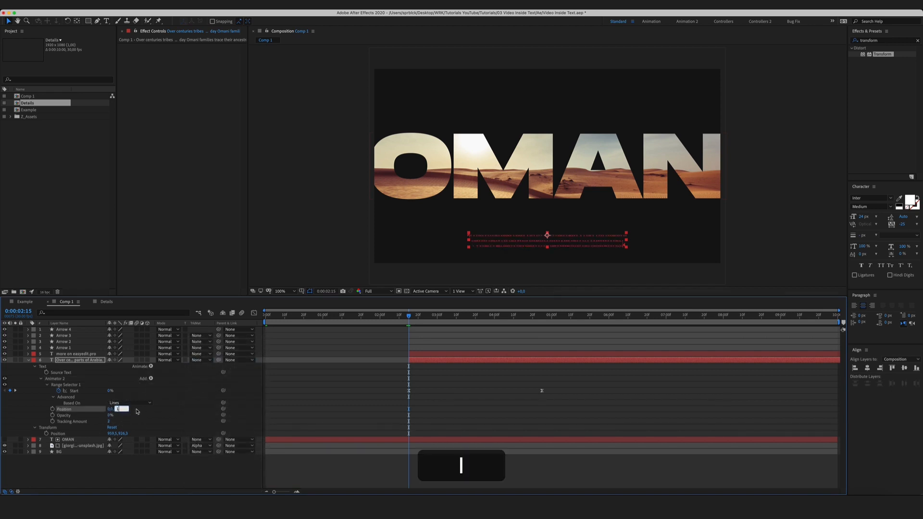
text(5)
click(172, 408)
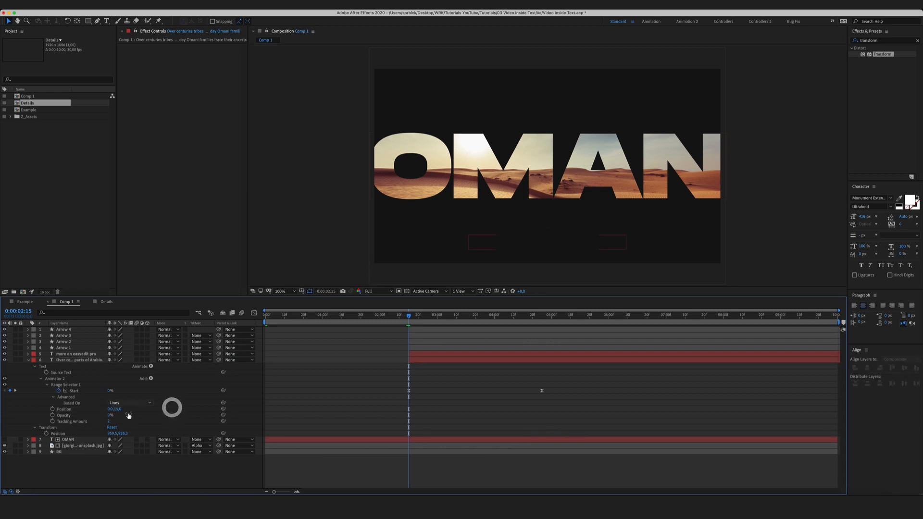
Step: Scrub through the text reveal in Comp 1 and compare it with the animation in the Example composition
drag(410, 324, 544, 354)
click(28, 360)
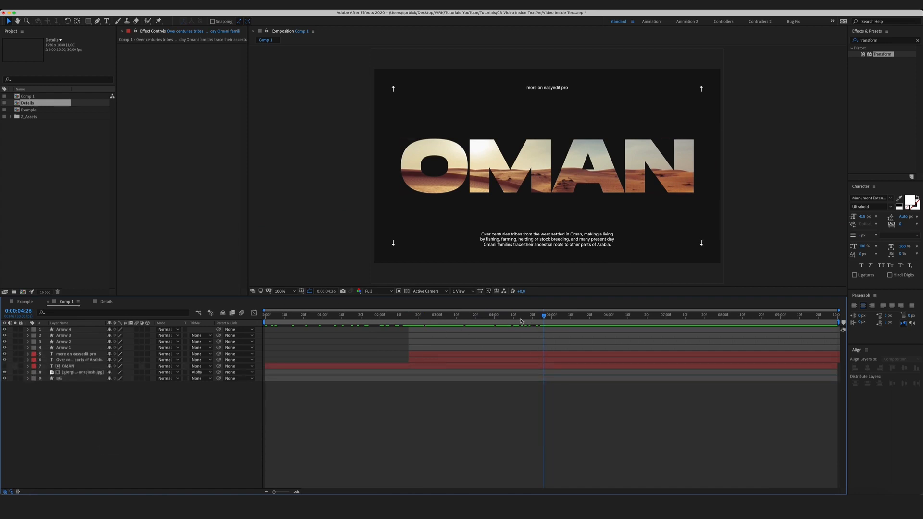
drag(521, 321, 494, 341)
click(30, 303)
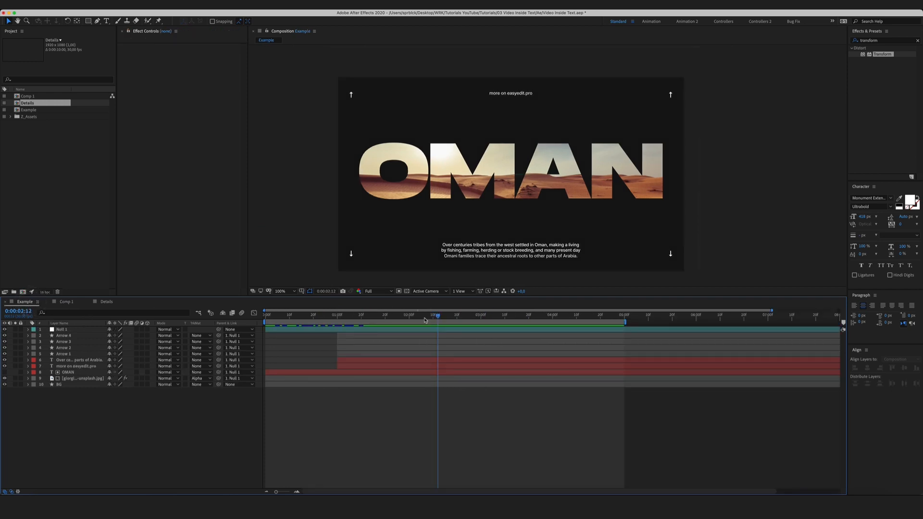
drag(436, 317, 418, 330)
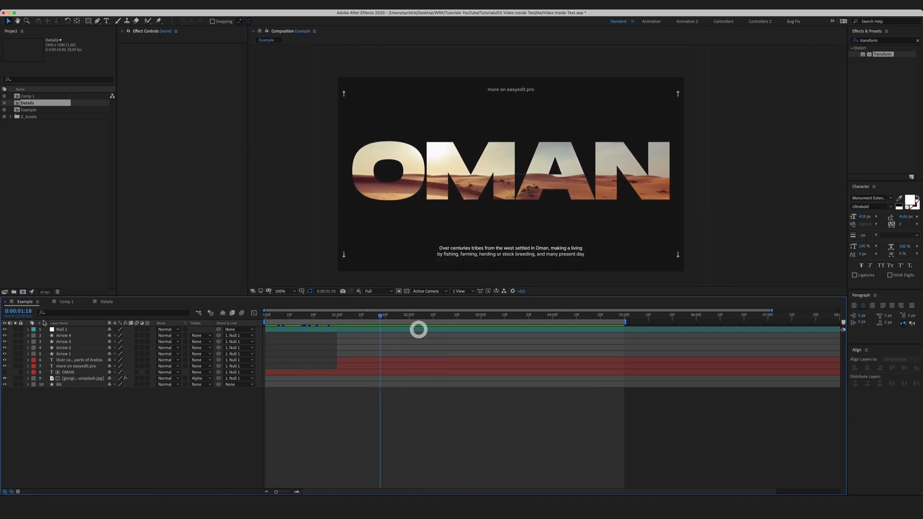
Step: Examine the movement controlled by Null 1 in the Example composition by scrubbing to 0:00:02:23
click(77, 330)
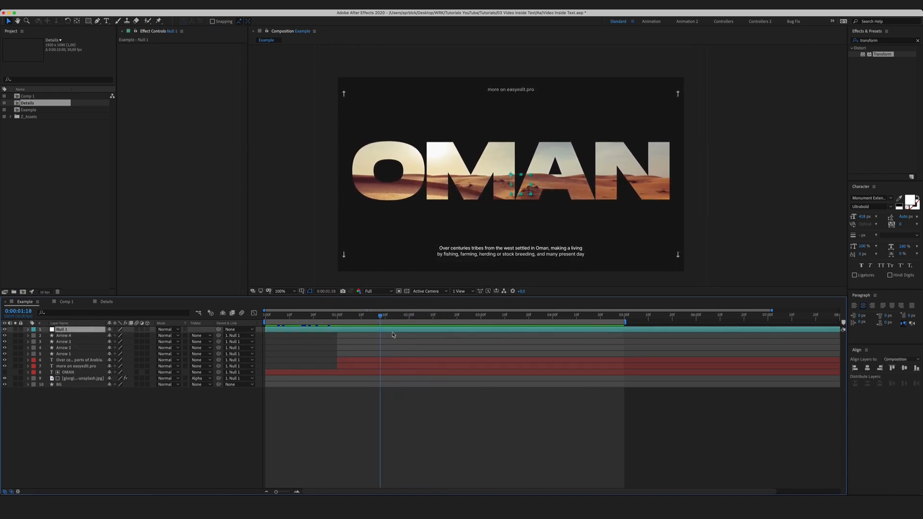
drag(377, 319, 469, 332)
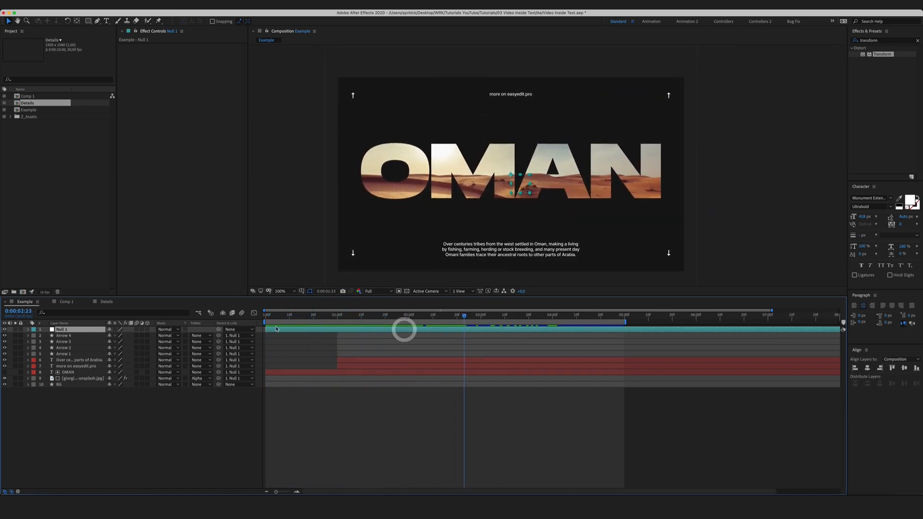
click(119, 441)
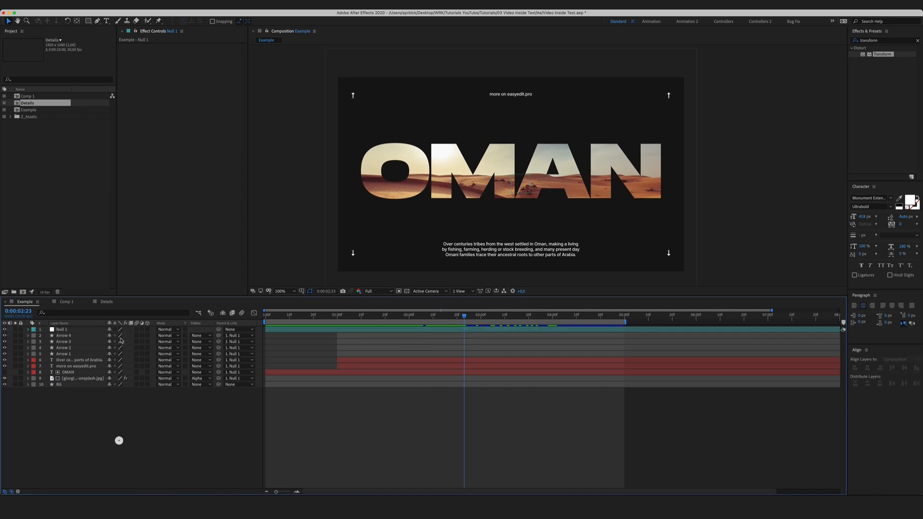
Step: Add a null object to Comp 1
click(68, 302)
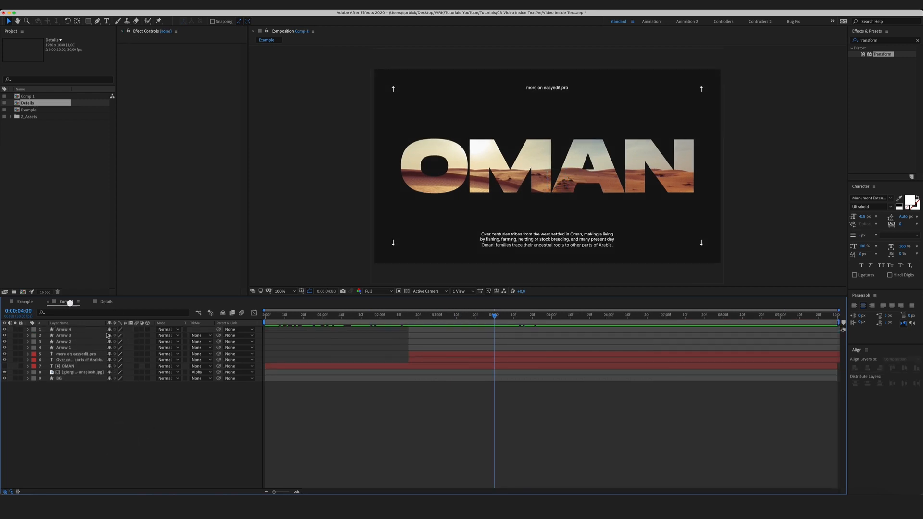
right_click(103, 403)
mouse_move(116, 407)
click(204, 459)
Step: Parent all Comp 1 layers from Arrow 4 through the desert photo to the new null, leaving out BG
shift+click(76, 379)
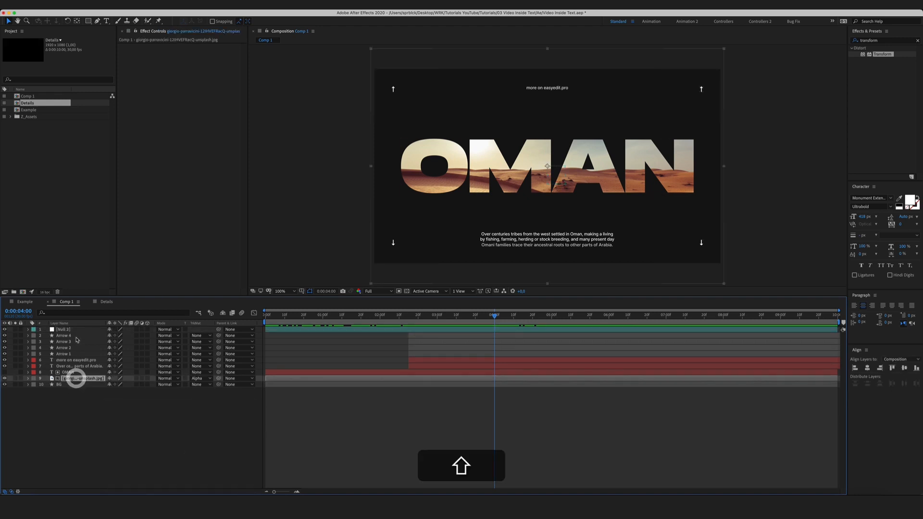
shift+click(76, 335)
drag(218, 336, 72, 330)
click(108, 415)
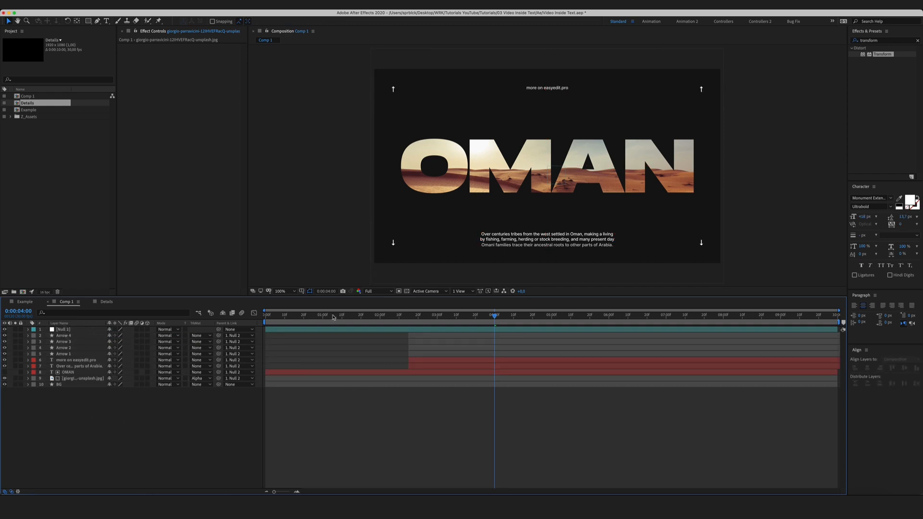
key(Home)
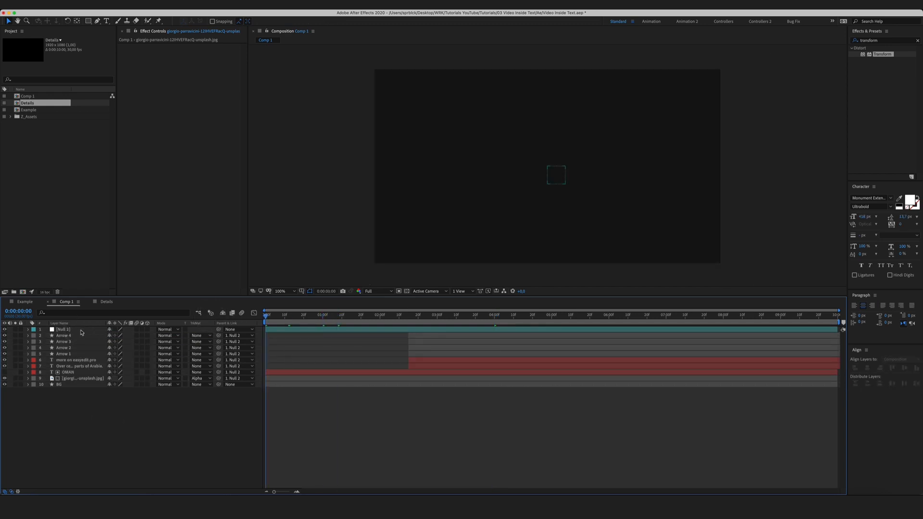
click(81, 330)
key(s)
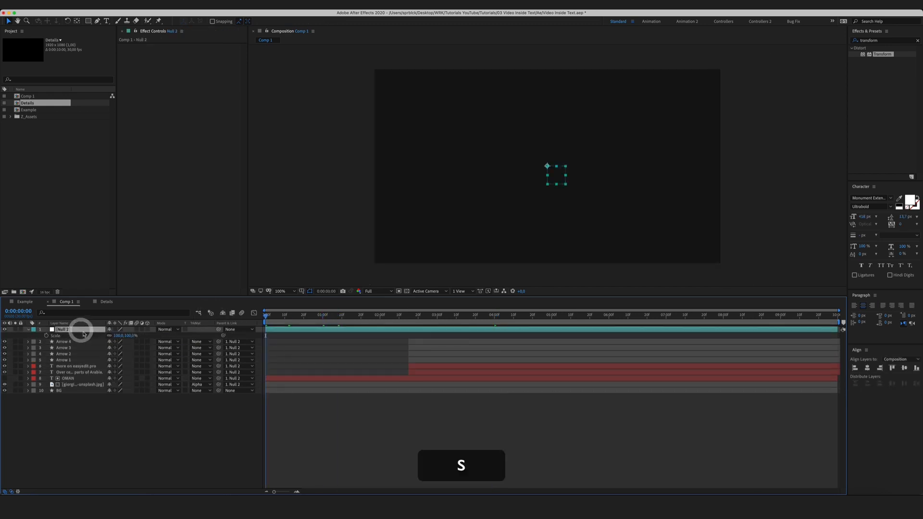
click(107, 423)
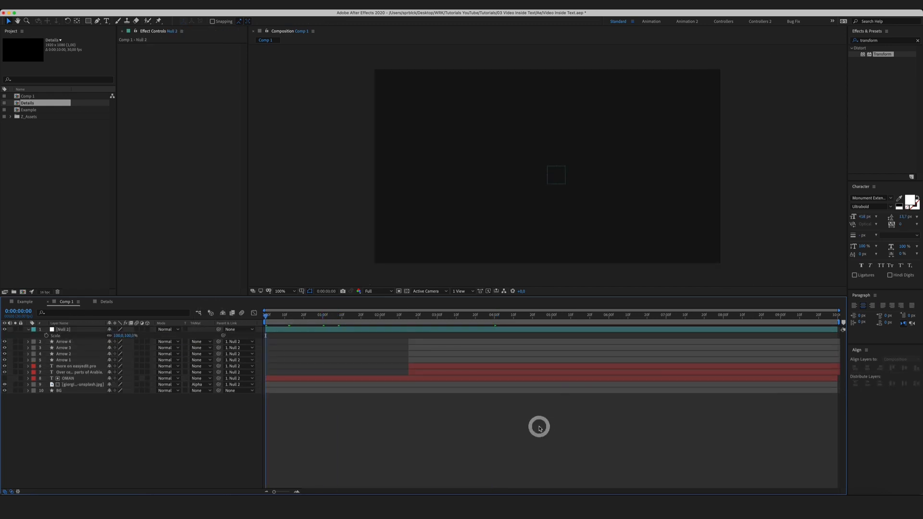
Step: Reveal all layers' keyframes and move both text layers' ending Start keyframes earlier to align with the arrows' final keyframes
drag(299, 317, 616, 337)
key(u)
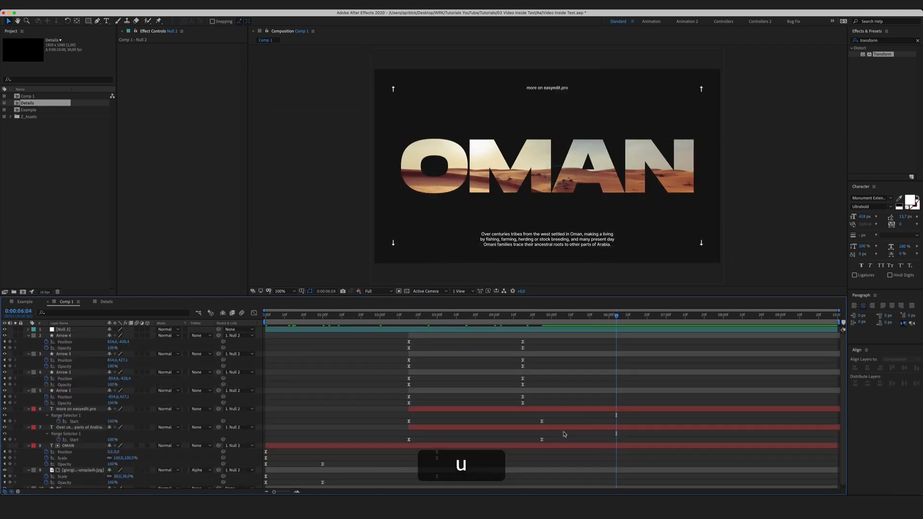
scroll(601, 406, down, 1)
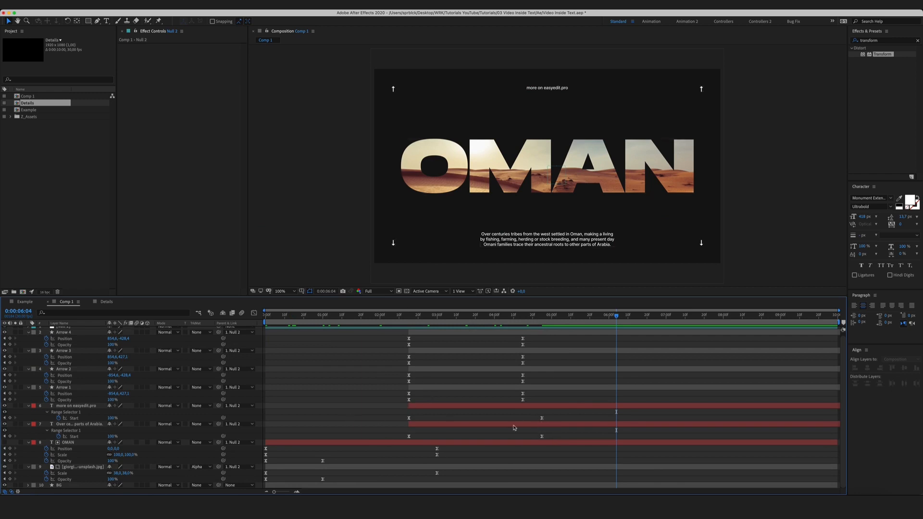
mouse_move(525, 421)
mouse_down()
mouse_move(552, 436)
mouse_move(528, 419)
mouse_up()
Step: Animate the null's Scale from 125% at 0:00:00:00 to 100% at 0:00:07:00
drag(602, 313, 667, 323)
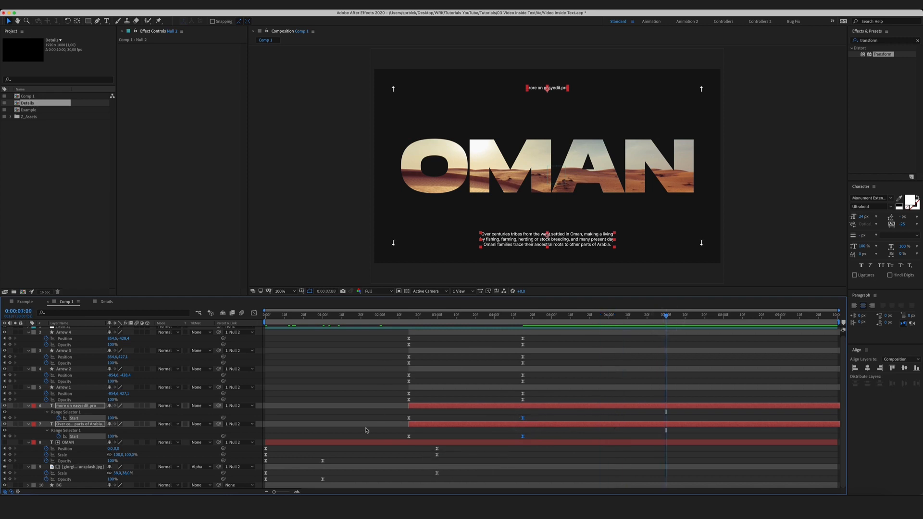
scroll(365, 430, up, 1)
click(61, 329)
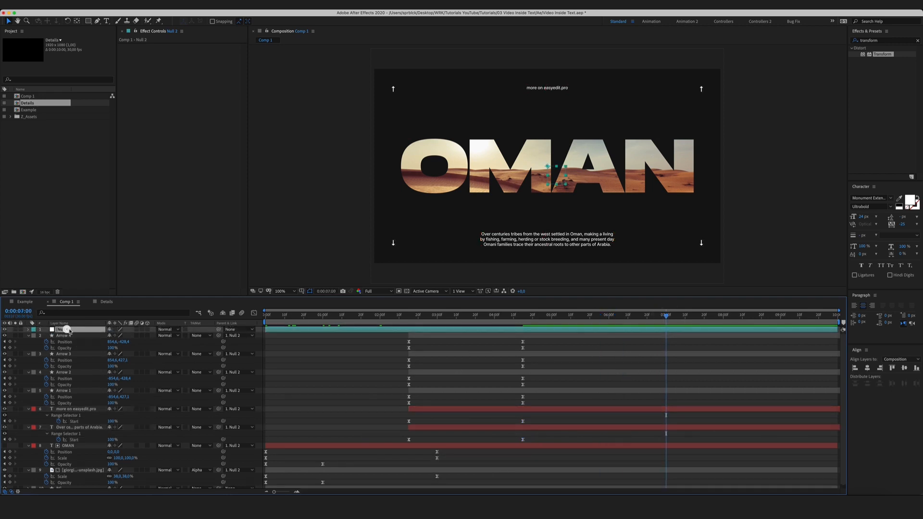
key(s)
click(46, 336)
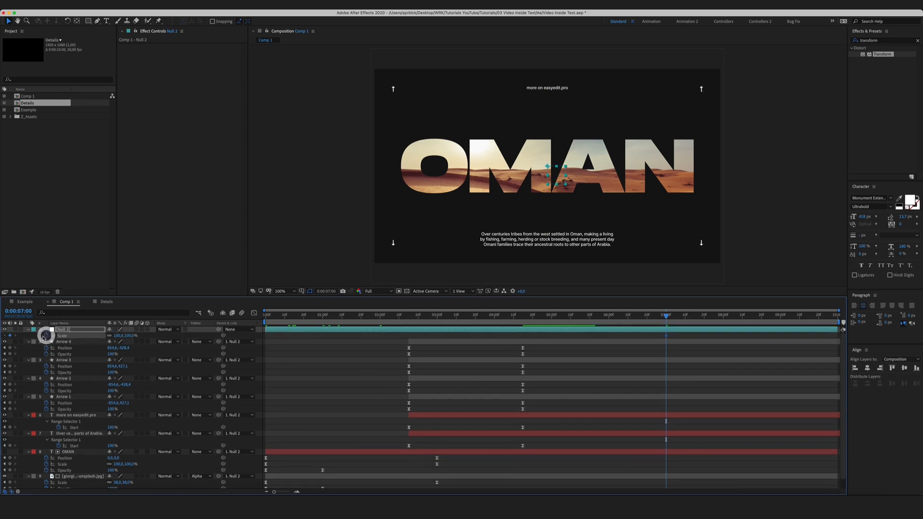
drag(413, 317, 269, 318)
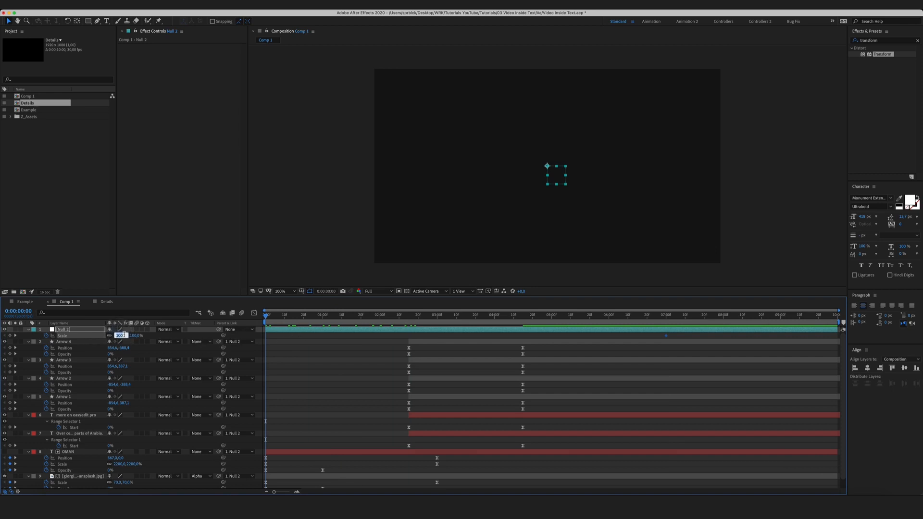
text(125)
key(Return)
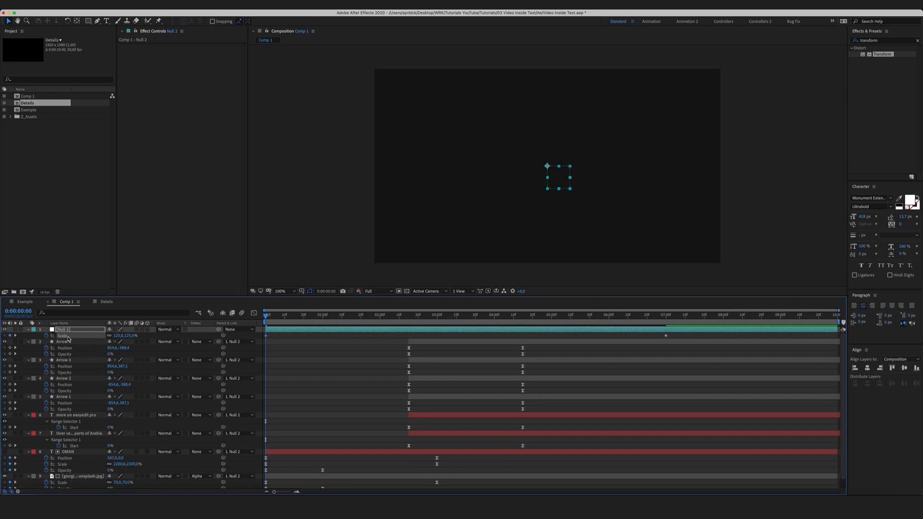
Step: Apply Easy Ease to the null's Scale keyframes and stretch the ending keyframe's speed handle back to about 0:00:03:00
key(F9)
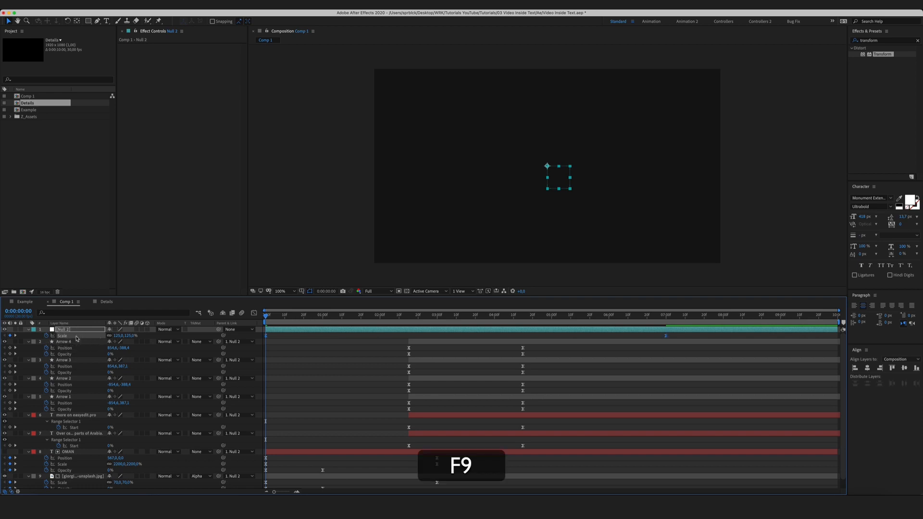
click(254, 313)
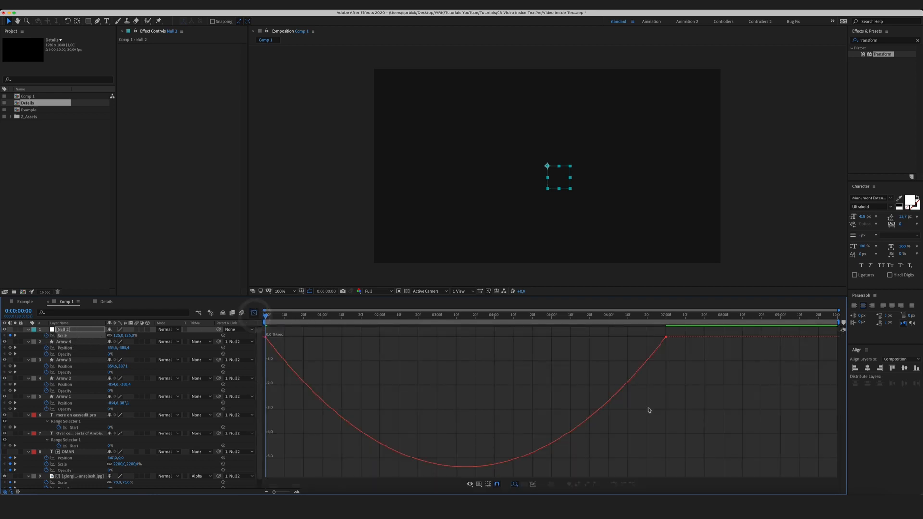
drag(694, 367, 437, 337)
click(254, 313)
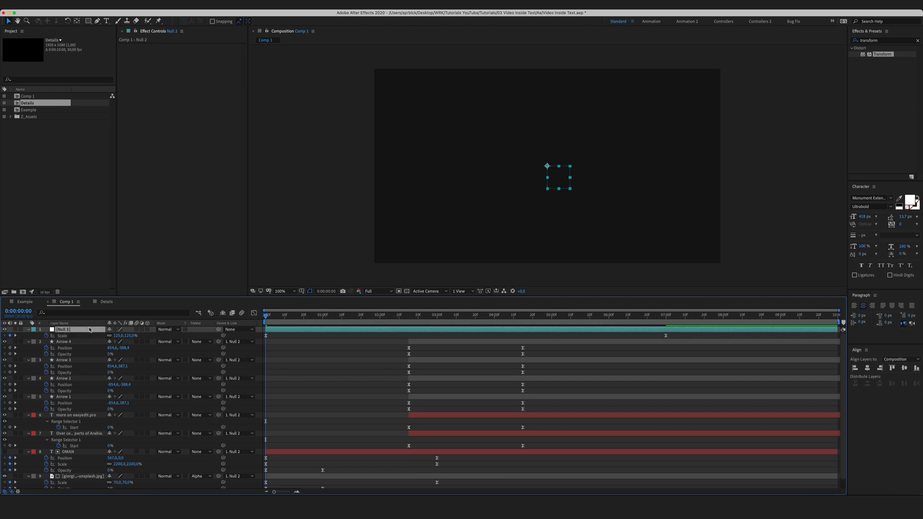
Step: Collapse the properties of all layers and preview the Comp 1 animation from the start
key(ctrl+a)
click(28, 330)
click(409, 445)
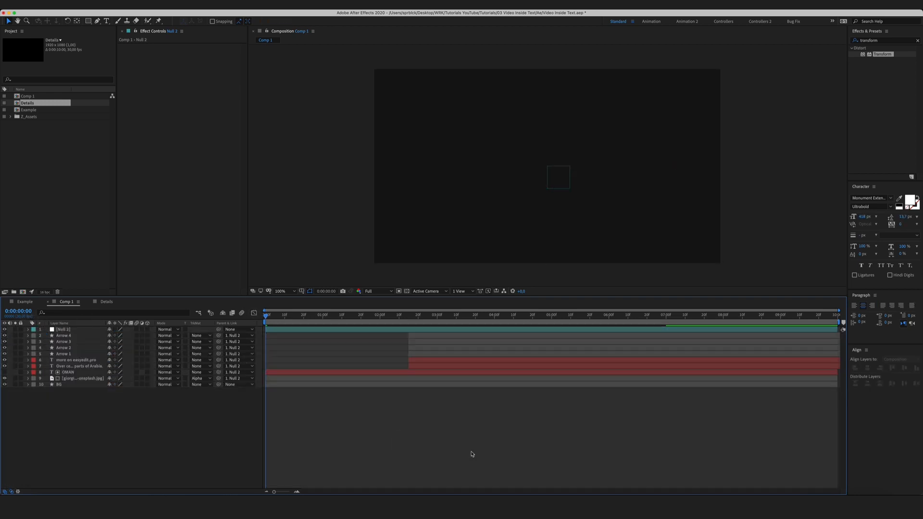
key(0)
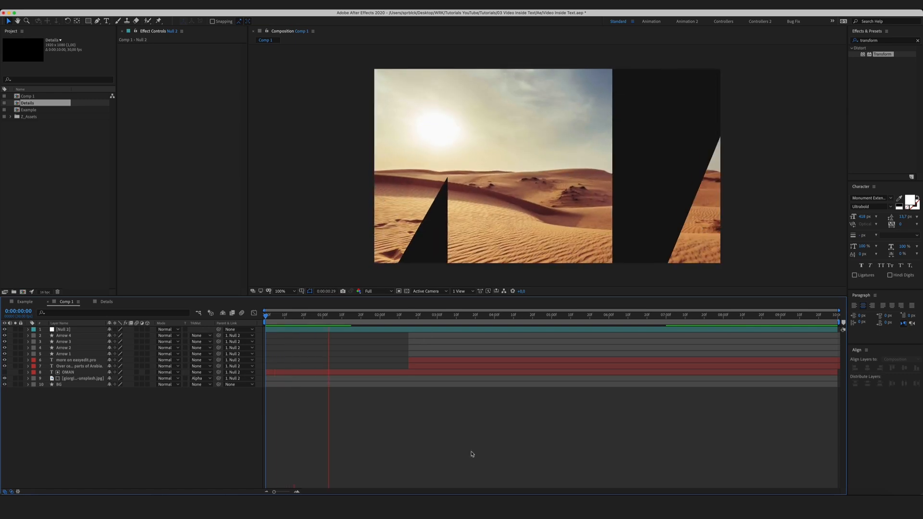